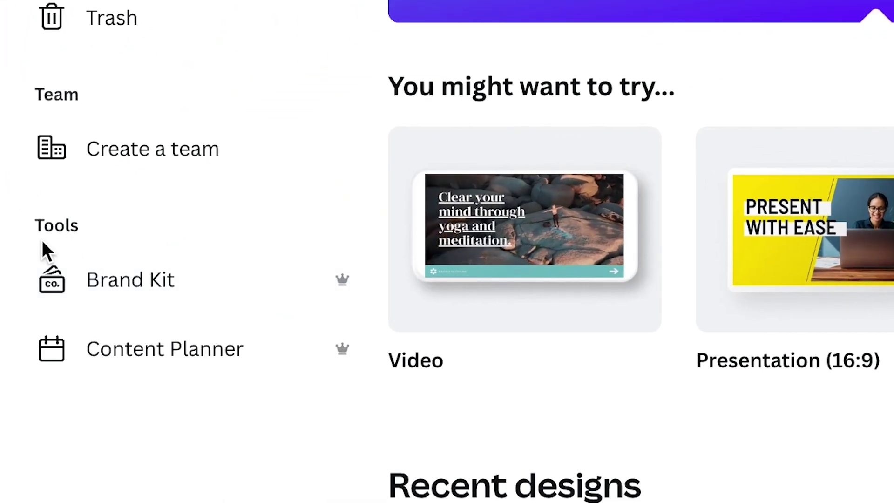
# - Open the Brand Kit to review Natura's logo, color palette and fonts, and return to the home page
pyautogui.click(96, 285)
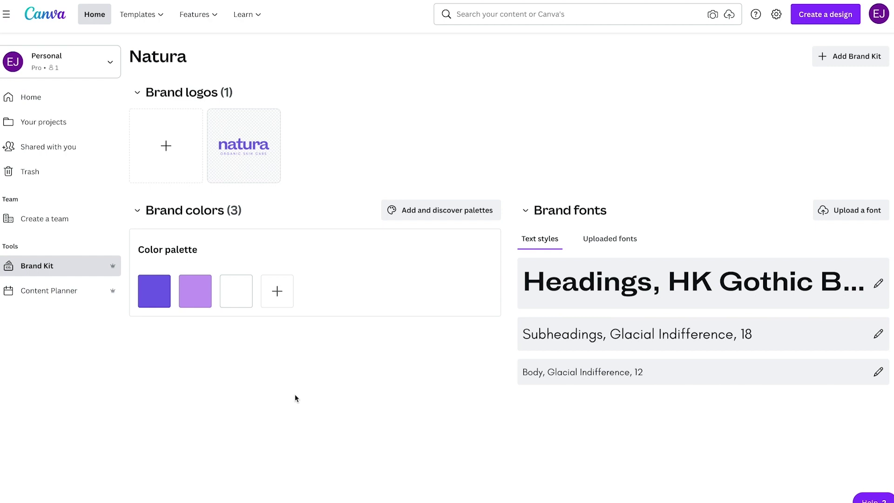
pyautogui.moveTo(251, 172)
pyautogui.click(58, 17)
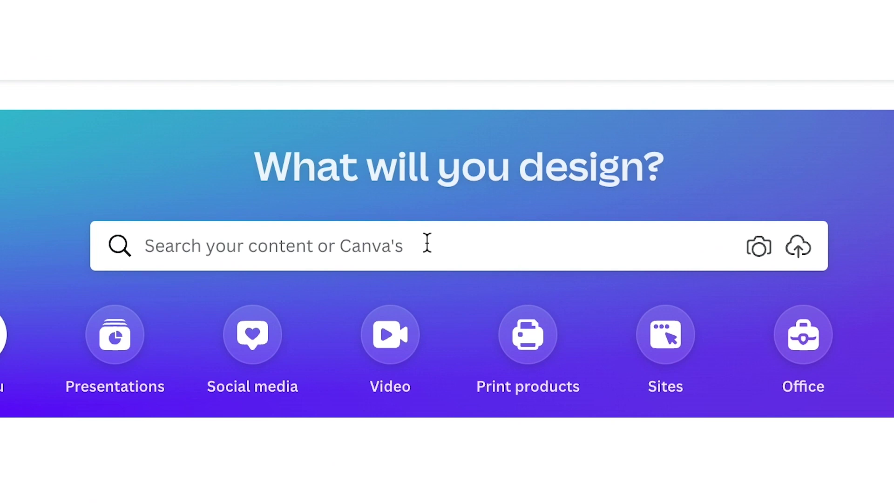
# - Search the templates for "tiktok in-feed ad", look through them, and create a blank TikTok In-Feed Ad
pyautogui.click(427, 242)
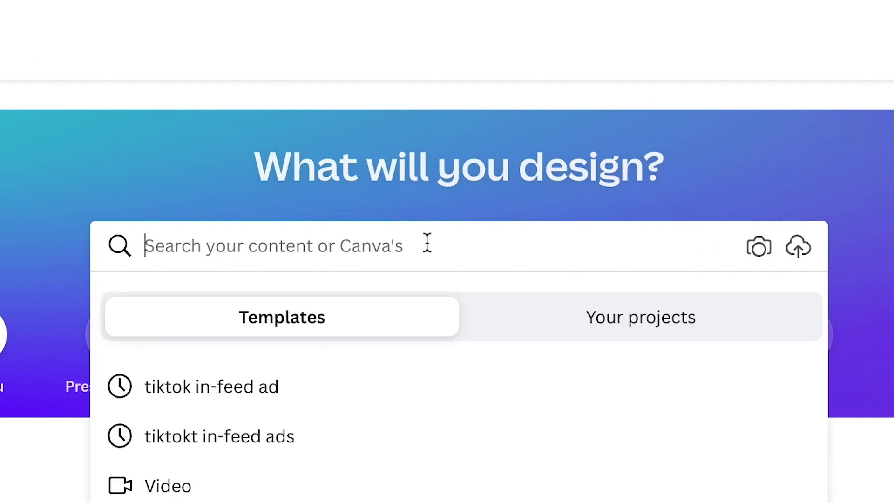
pyautogui.write('tiktok in-feed ad')
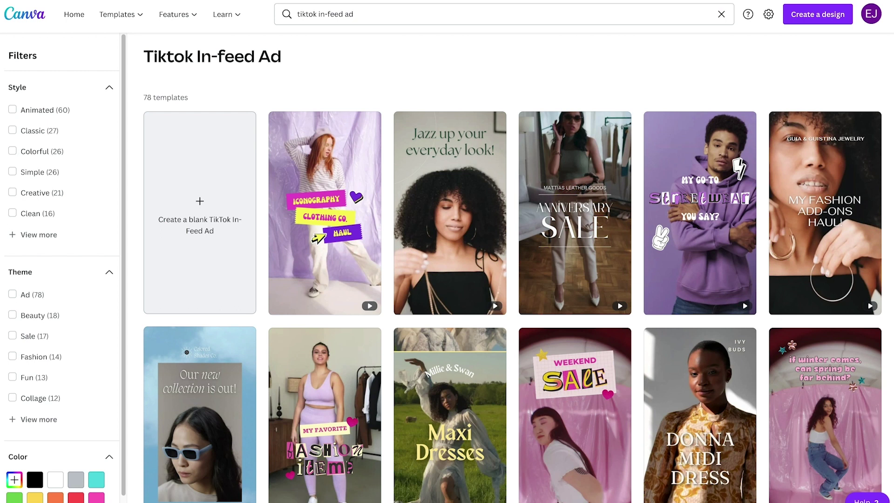
pyautogui.scroll(-3, 458, 207)
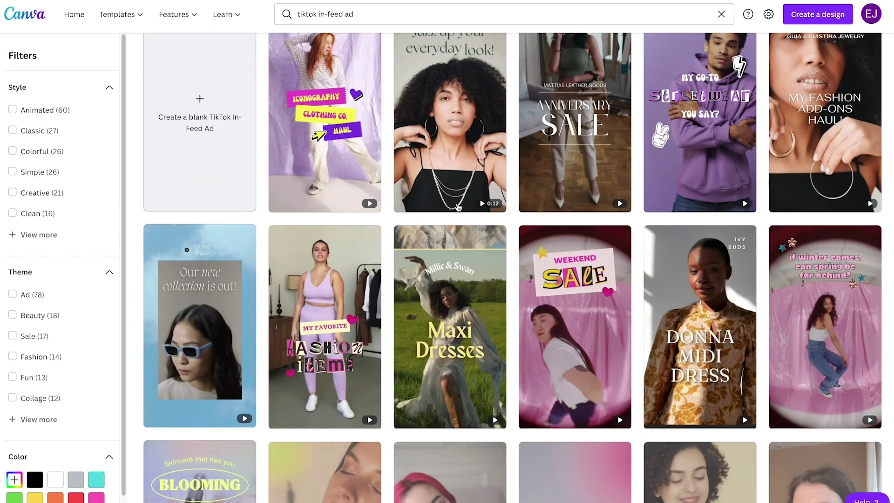
pyautogui.scroll(-10, 458, 207)
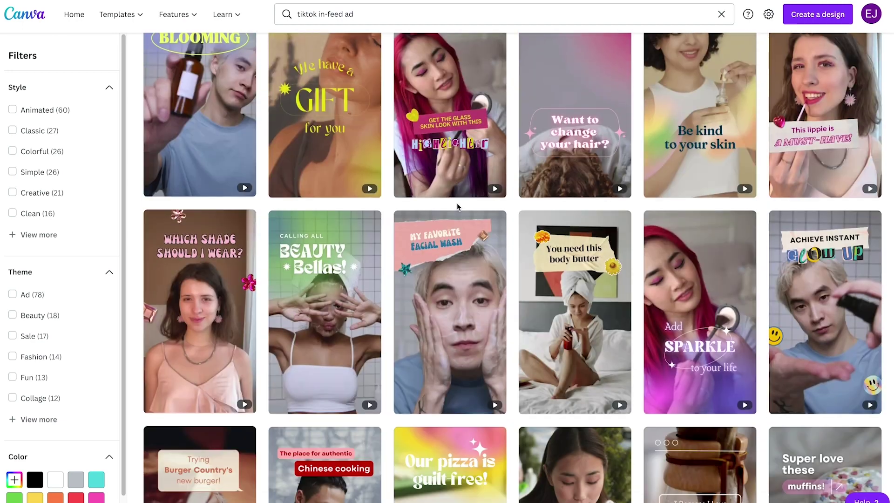
pyautogui.scroll(8, 457, 205)
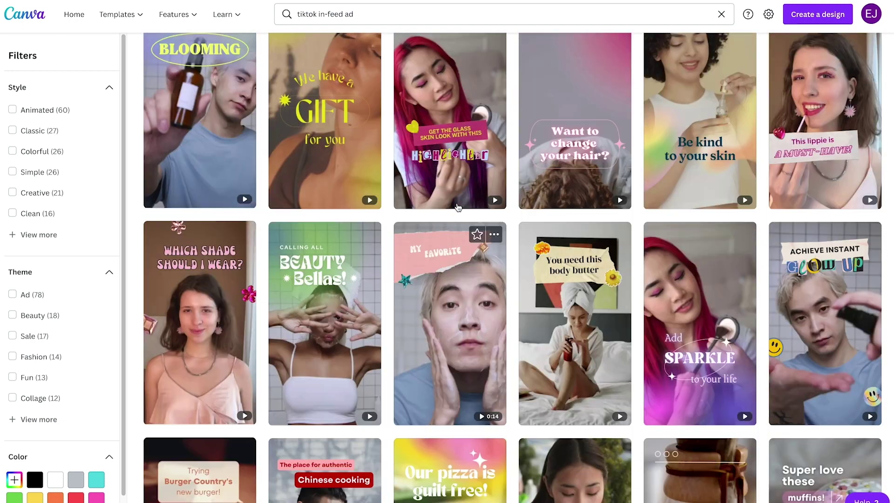
pyautogui.scroll(5, 458, 207)
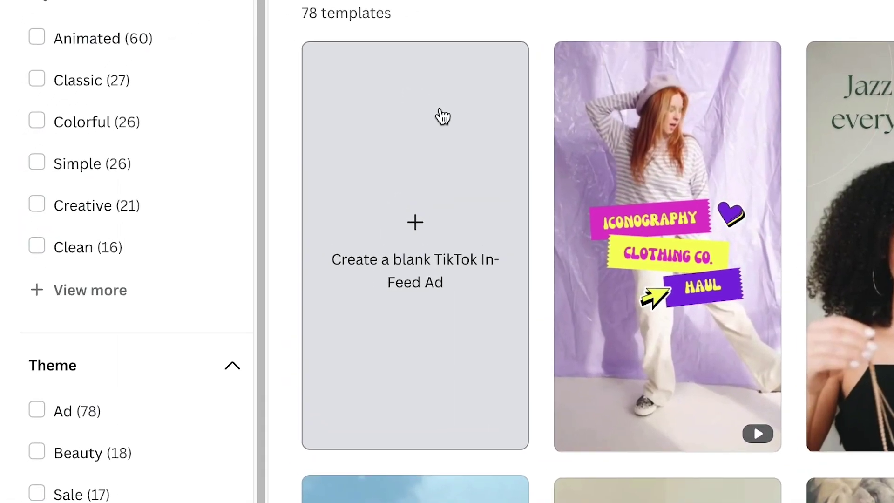
pyautogui.click(439, 106)
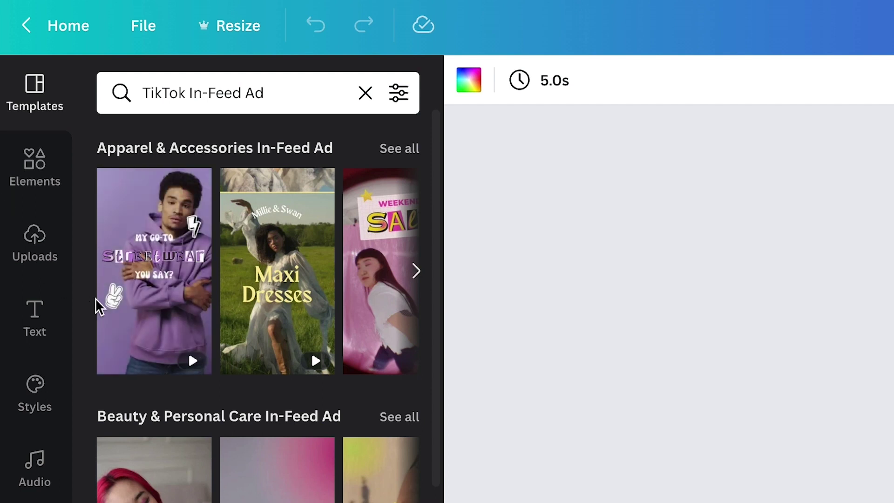
# - Browse the in-feed ad template categories and show all Beauty & Personal Care In-Feed Ad templates
pyautogui.moveTo(96, 306)
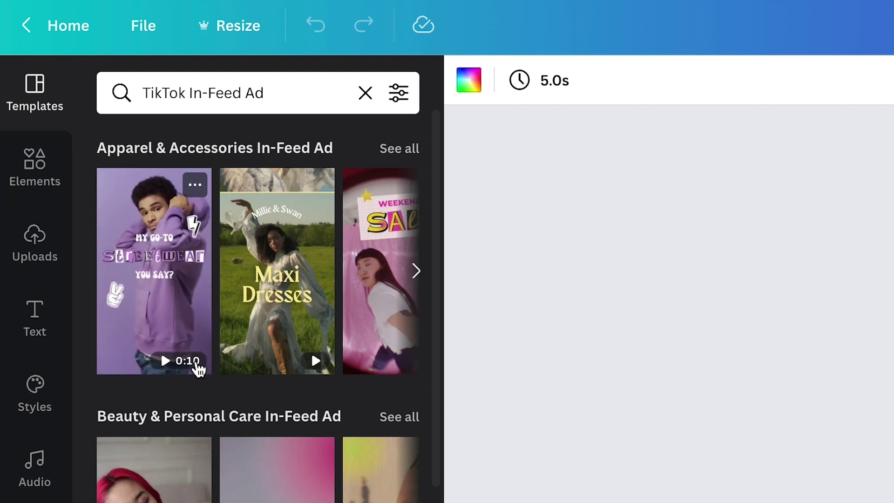
pyautogui.scroll(-5, 189, 419)
pyautogui.scroll(-6, 189, 419)
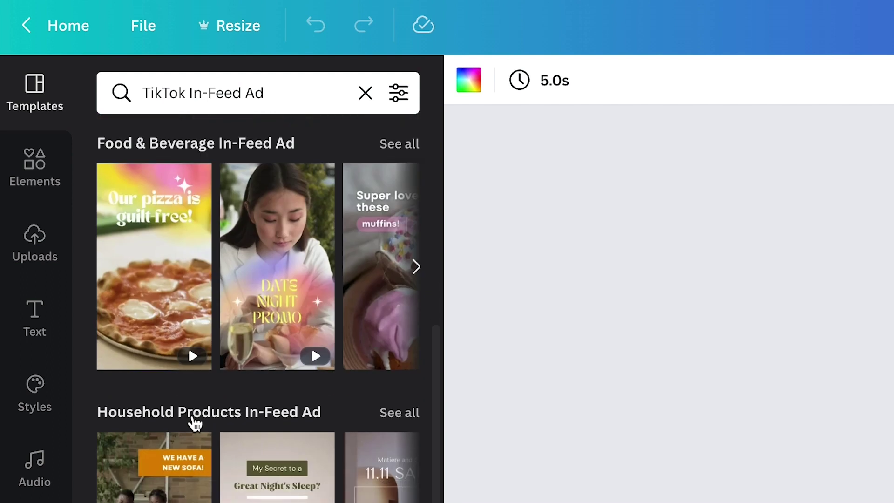
pyautogui.scroll(10, 212, 429)
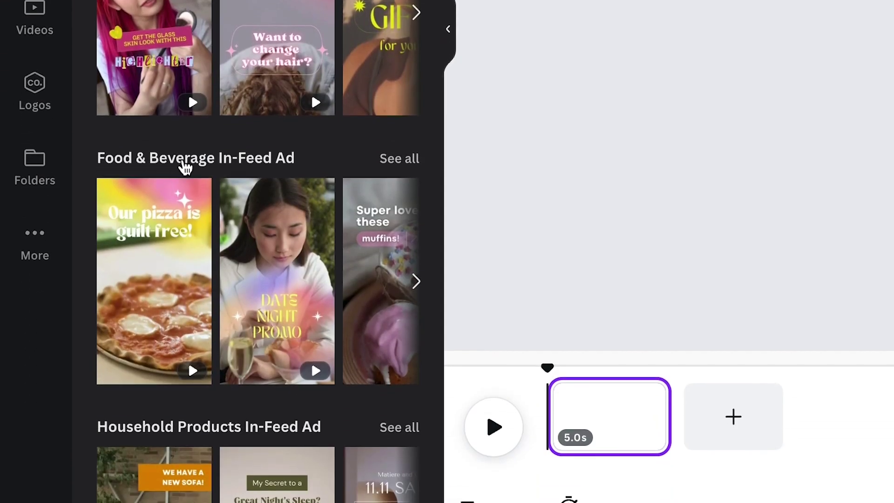
pyautogui.scroll(-4, 258, 176)
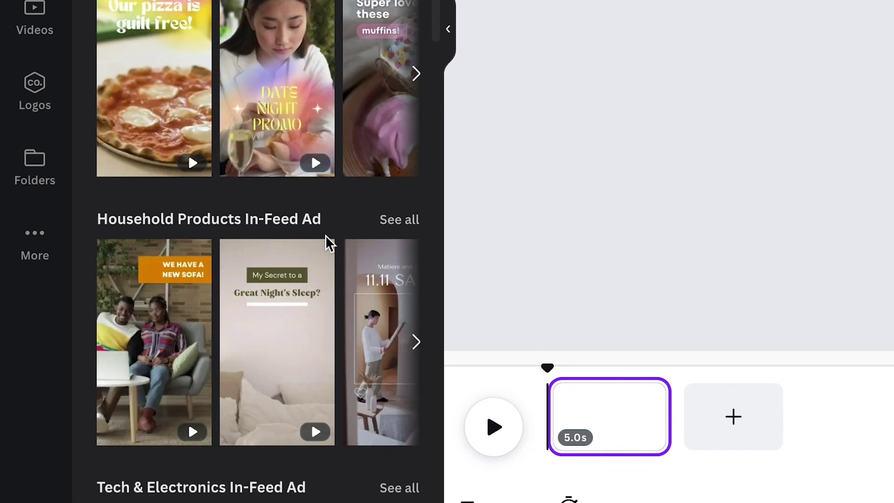
pyautogui.scroll(-4, 345, 239)
pyautogui.scroll(-3, 351, 235)
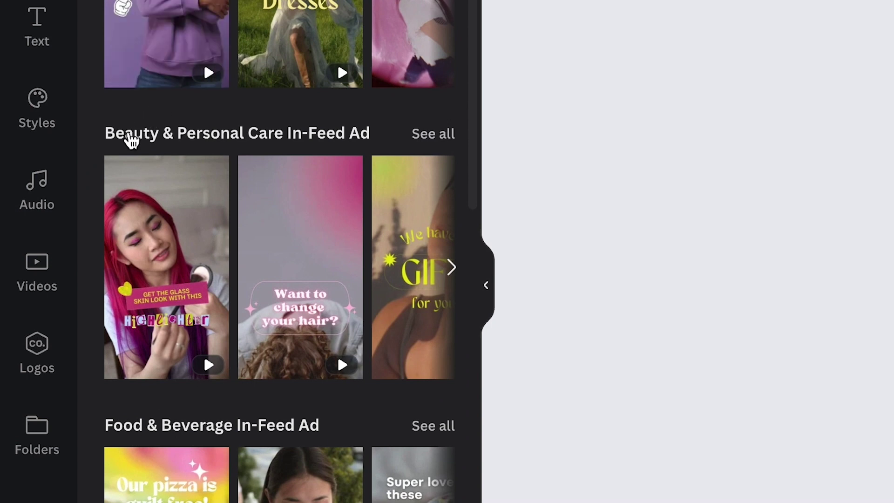
pyautogui.click(334, 140)
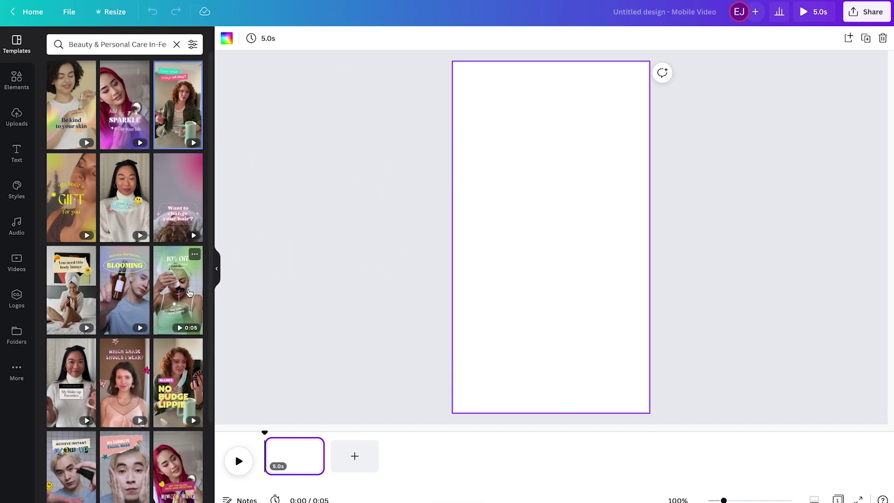
# - Choose the Light Green White Blue Groovy Auras Beauty and Personal Care TikTok Ad template and apply all 3 of its pages
pyautogui.click(189, 293)
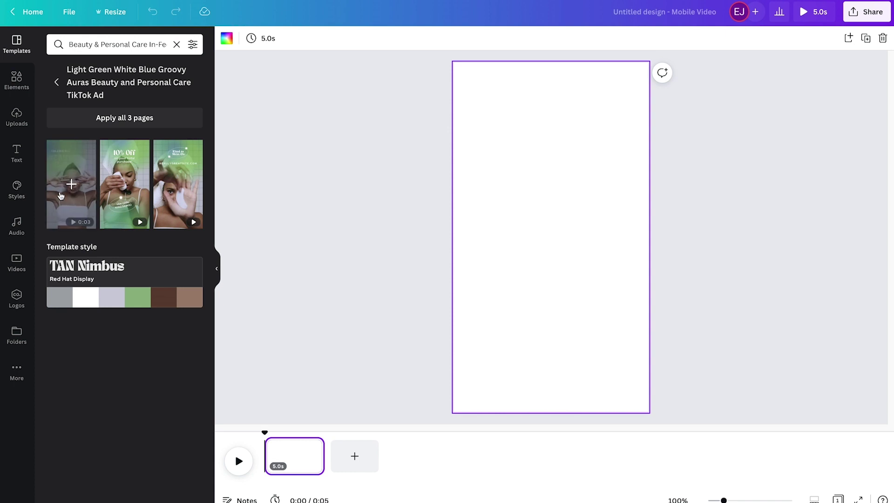
pyautogui.click(78, 195)
pyautogui.click(122, 192)
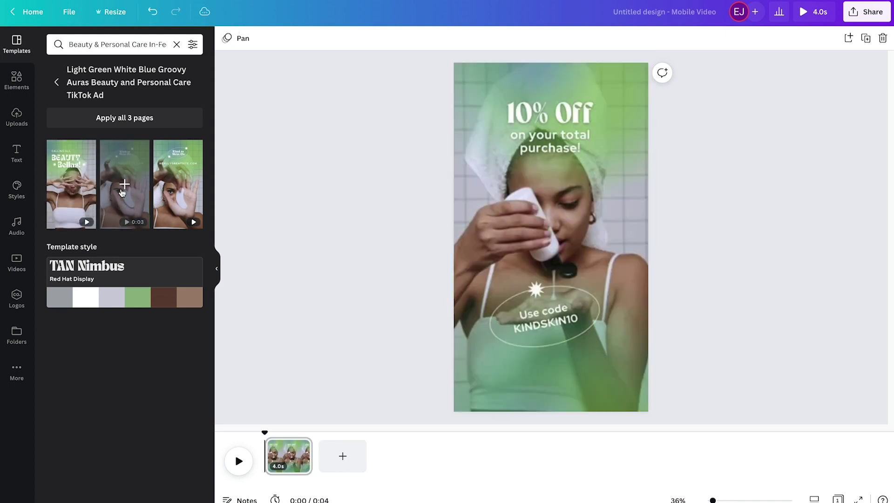
pyautogui.click(67, 204)
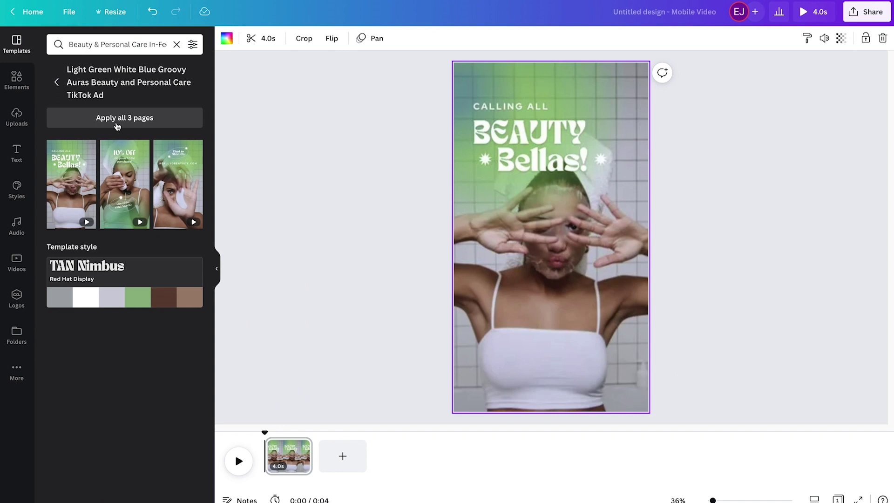
pyautogui.click(117, 126)
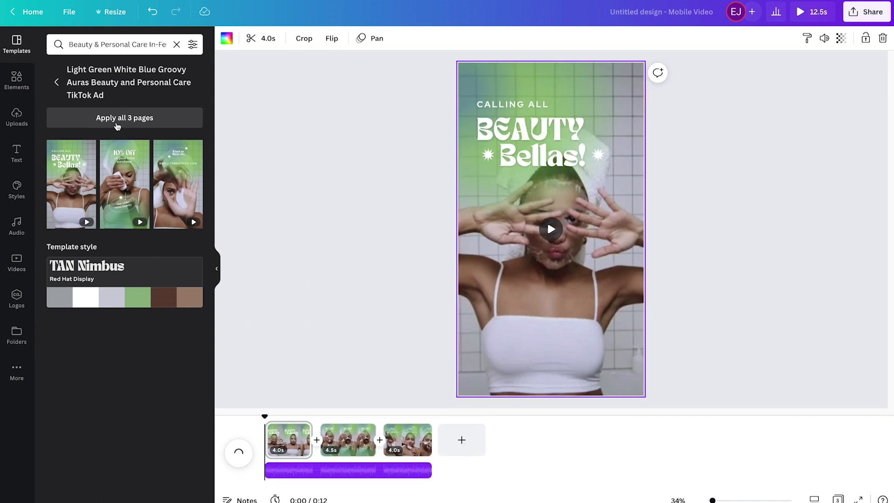
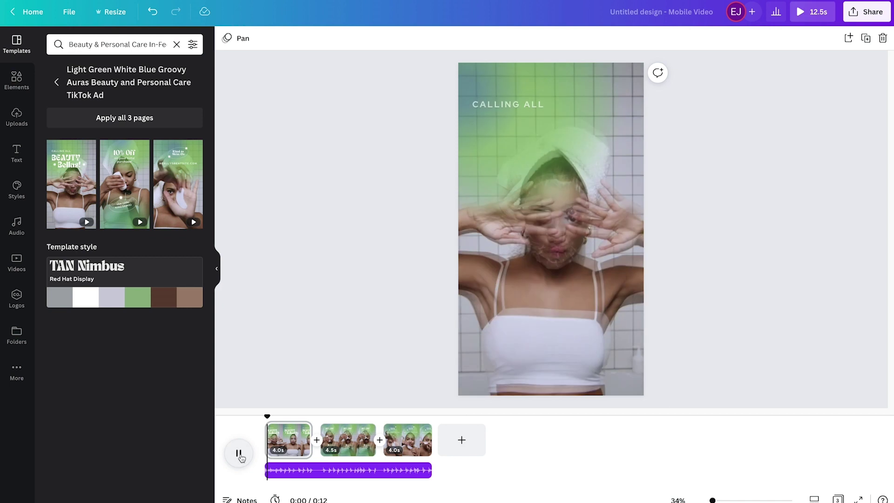
# - Recolor the green gradient on page 1 with the Natura palette: teal to dark purple, lime to light purple, green to white
pyautogui.moveTo(270, 419); pyautogui.dragTo(263, 418)
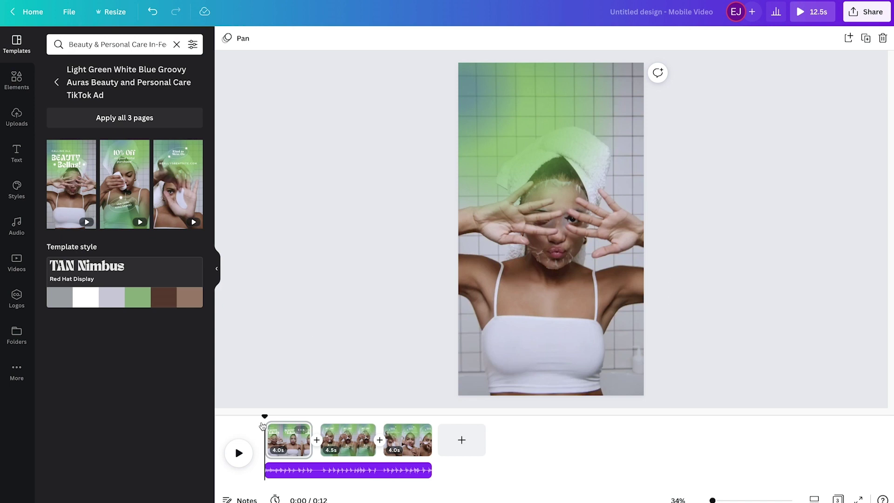
pyautogui.moveTo(265, 417); pyautogui.dragTo(275, 418)
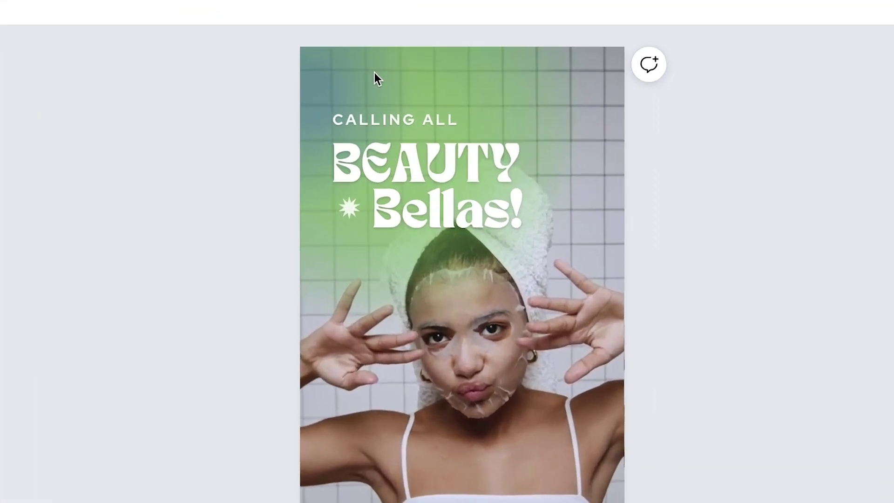
pyautogui.click(375, 75)
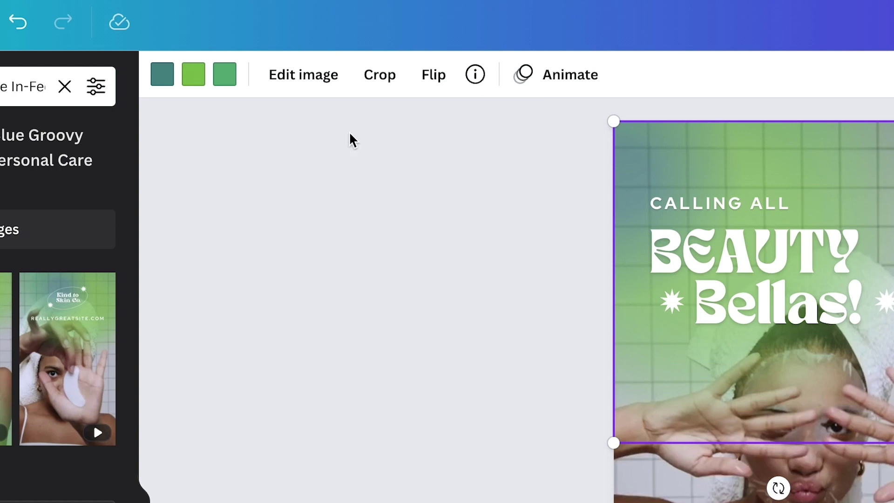
pyautogui.click(162, 75)
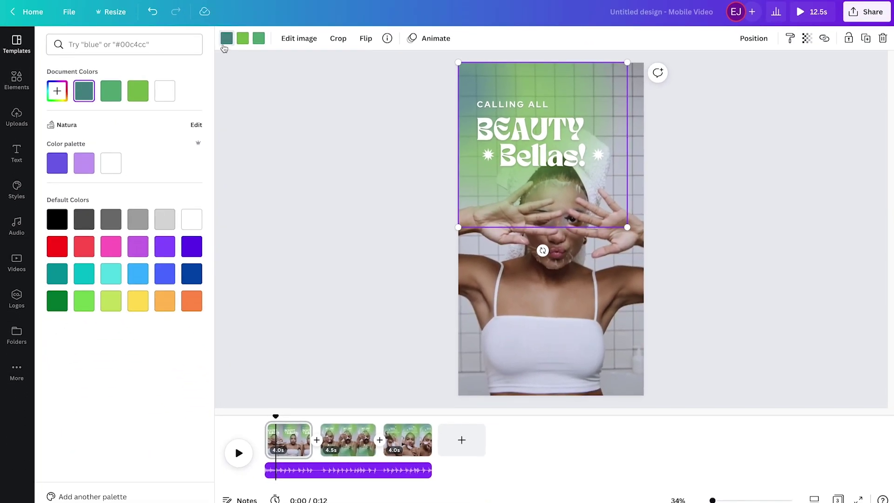
pyautogui.click(226, 45)
pyautogui.click(225, 45)
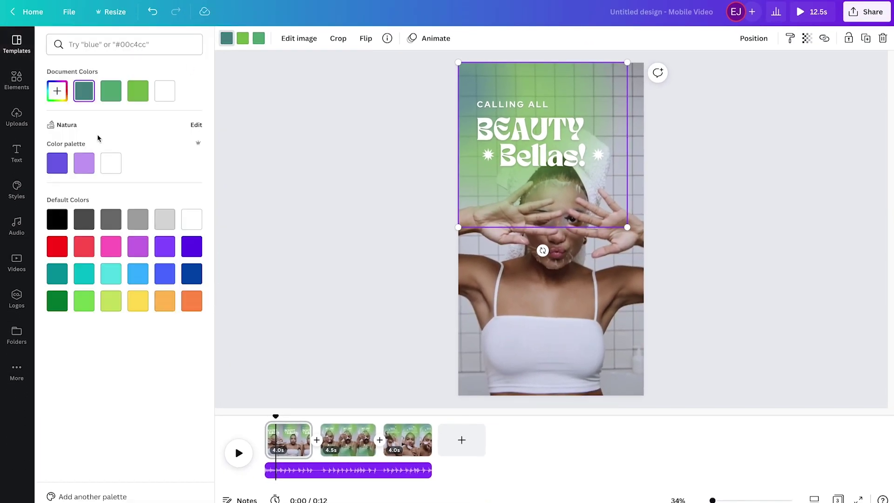
pyautogui.click(57, 164)
pyautogui.click(242, 39)
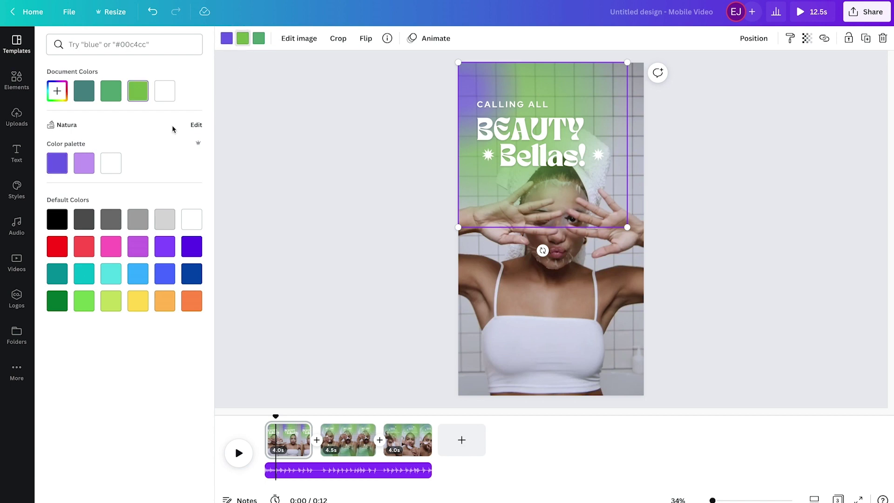
pyautogui.click(84, 163)
pyautogui.click(259, 38)
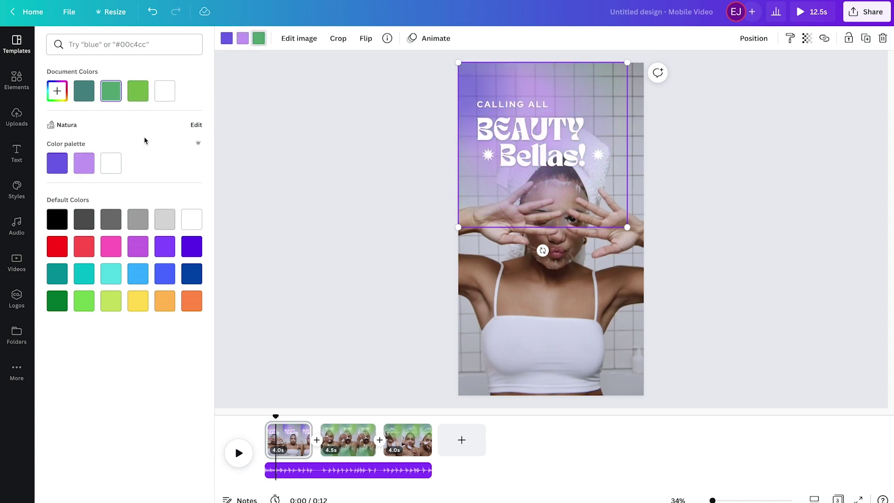
pyautogui.click(119, 165)
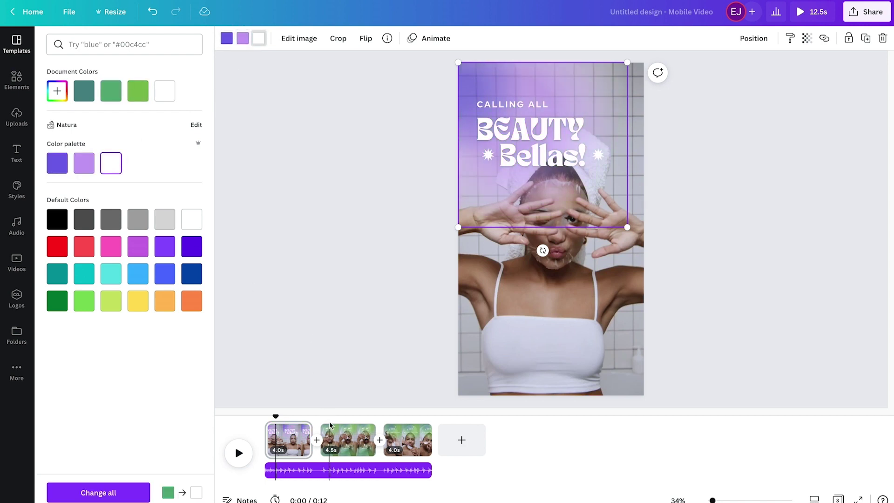
# - Recolor the upper gradient on page 2 with the Natura palette's dark purple, light purple and white
pyautogui.click(330, 425)
pyautogui.click(541, 71)
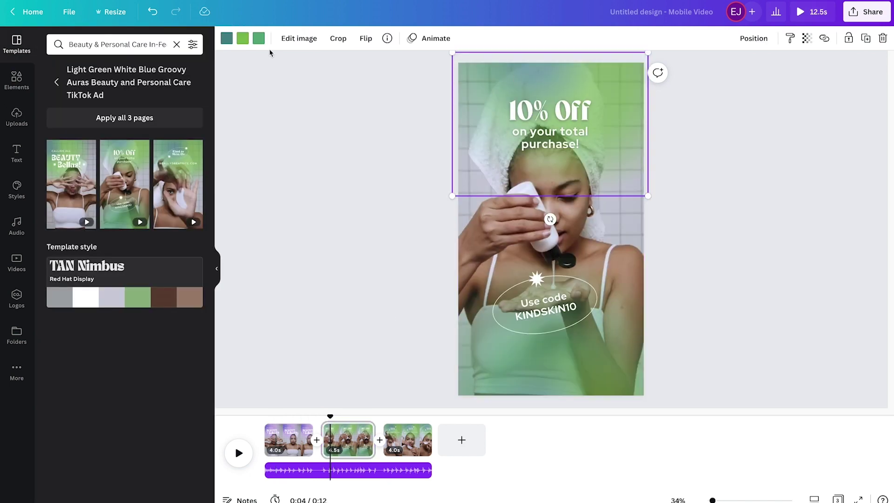
pyautogui.click(227, 38)
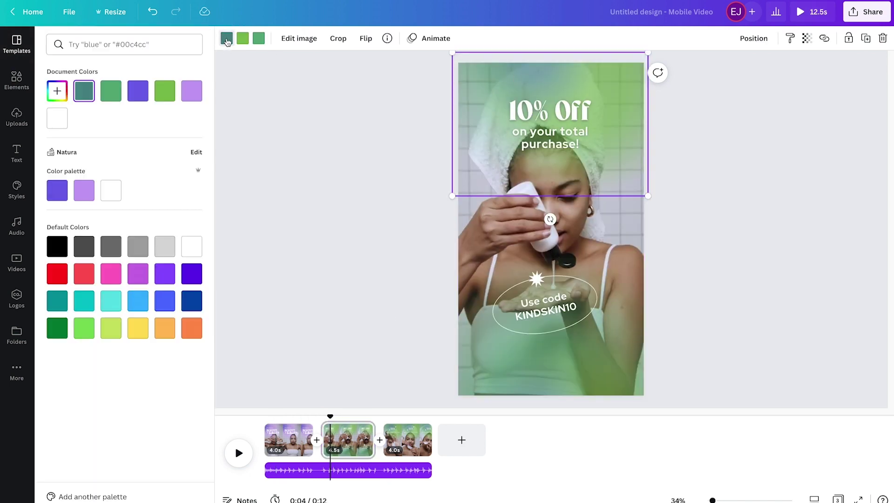
pyautogui.click(57, 190)
pyautogui.click(84, 190)
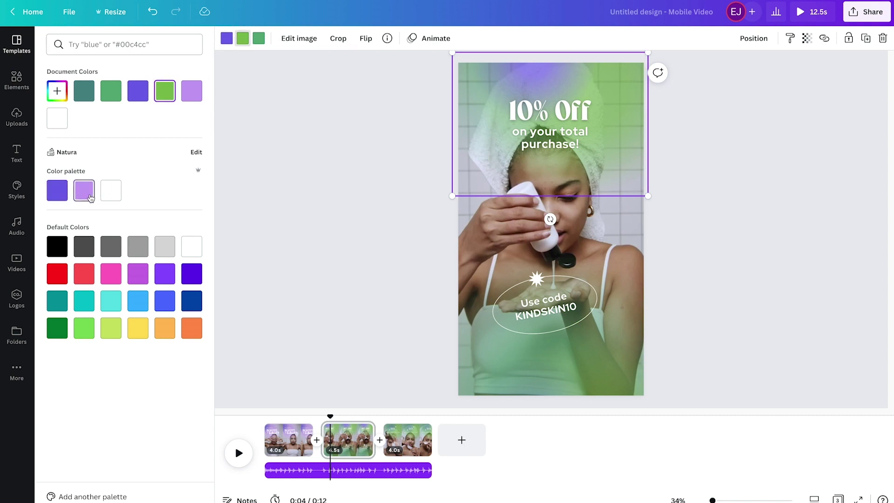
pyautogui.click(257, 41)
pyautogui.click(111, 190)
# - Apply the Natura dark purple, light purple and white to the lower gradient behind the promo code on page 2
pyautogui.click(510, 365)
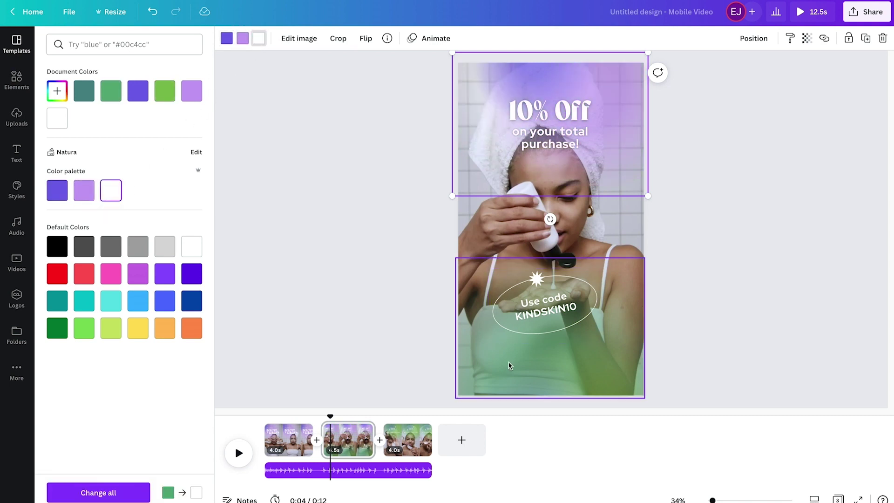
pyautogui.click(226, 38)
pyautogui.click(60, 192)
pyautogui.click(243, 39)
pyautogui.click(84, 190)
pyautogui.click(258, 39)
pyautogui.click(112, 191)
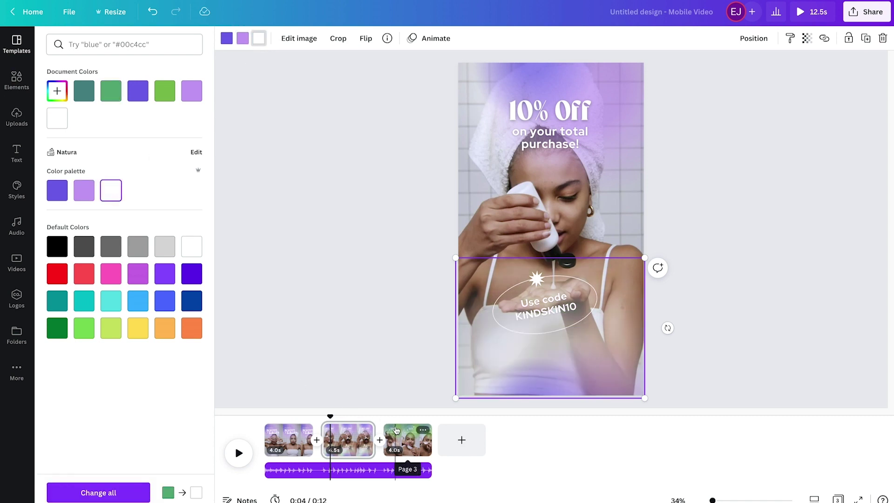
# - Recolor the green gradient on page 3 with the Natura palette's dark purple, light purple and white
pyautogui.click(407, 440)
pyautogui.click(483, 91)
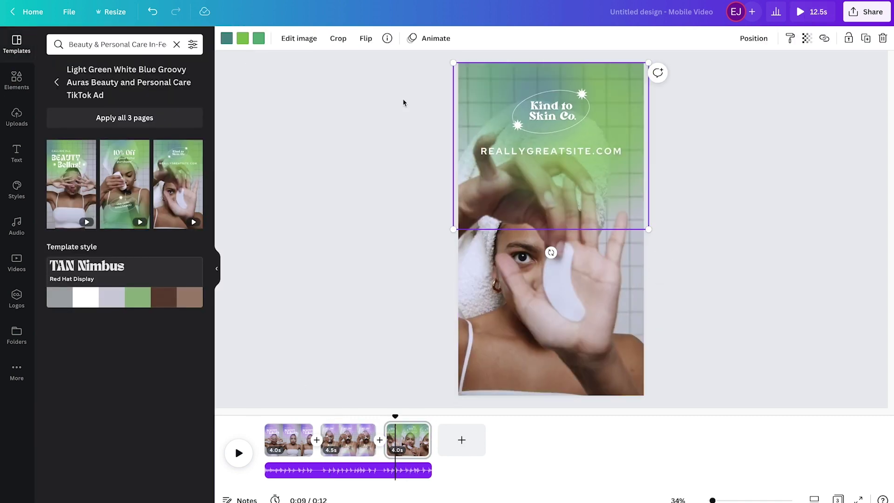
pyautogui.click(227, 38)
pyautogui.click(67, 195)
pyautogui.click(242, 38)
pyautogui.click(87, 195)
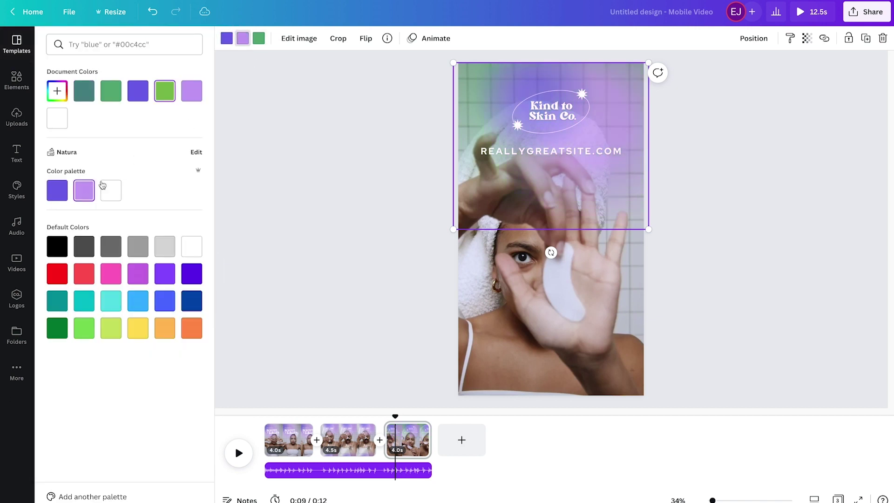
pyautogui.click(259, 39)
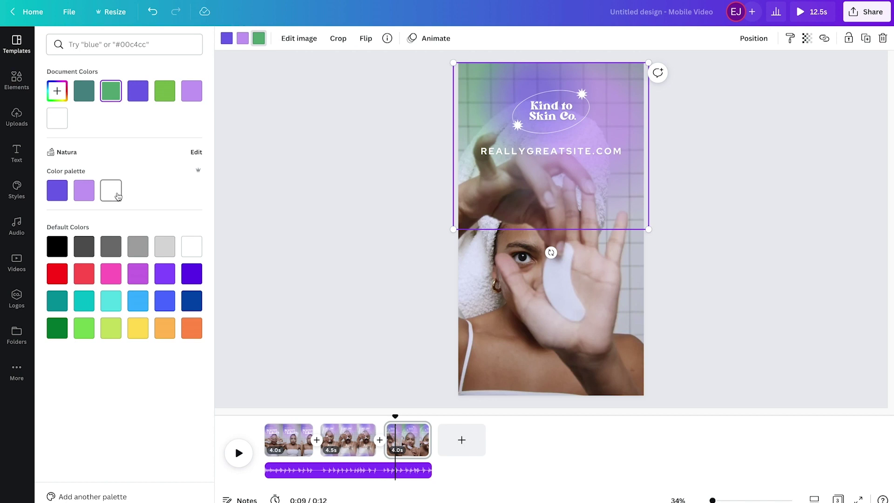
pyautogui.click(111, 191)
# - Set the "BEAUTY Bellas!" headline on page 1 in the Natura brand font HK Gothic Bold
pyautogui.moveTo(398, 415); pyautogui.dragTo(292, 416)
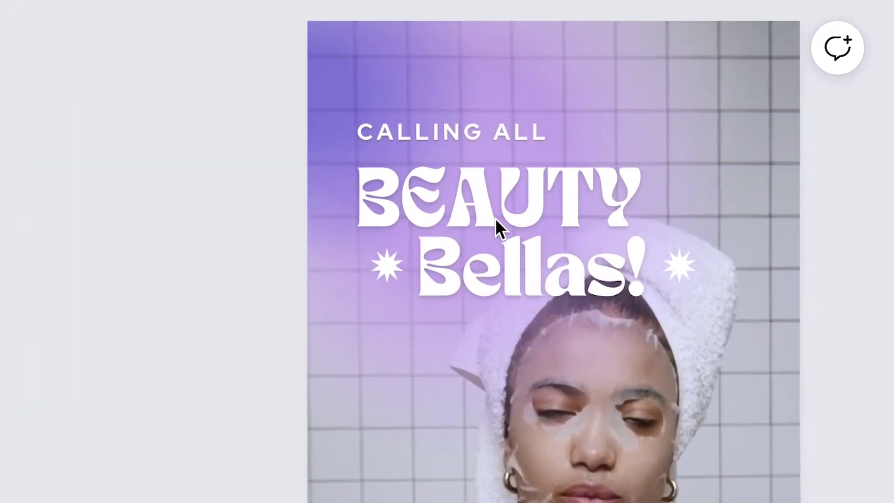
pyautogui.click(497, 222)
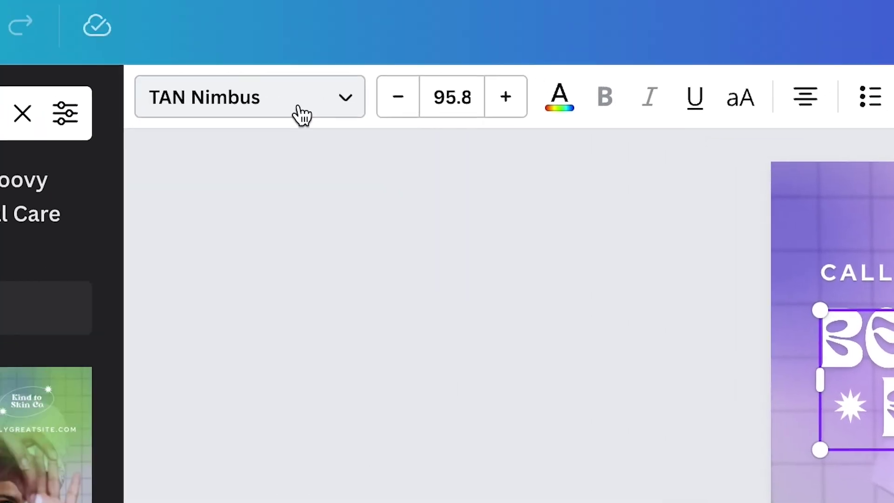
pyautogui.click(321, 118)
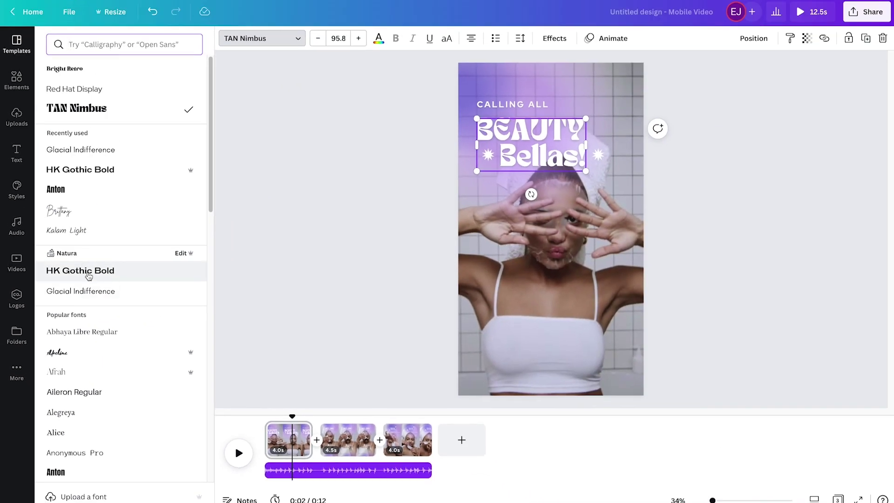
pyautogui.click(88, 274)
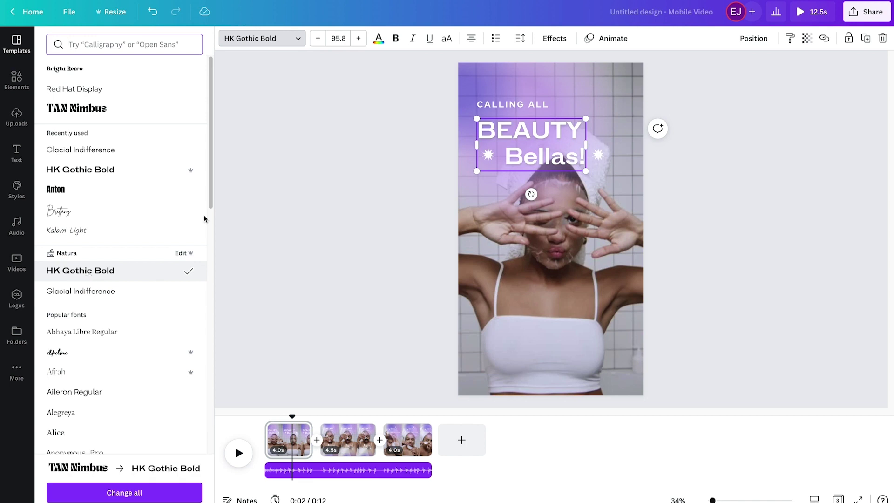
# - Change "BEAUTY" to "Beauty" in the page 1 headline and set "CALLING ALL" in Glacial Indifference
pyautogui.moveTo(582, 126); pyautogui.dragTo(487, 123)
pyautogui.write('eauty')
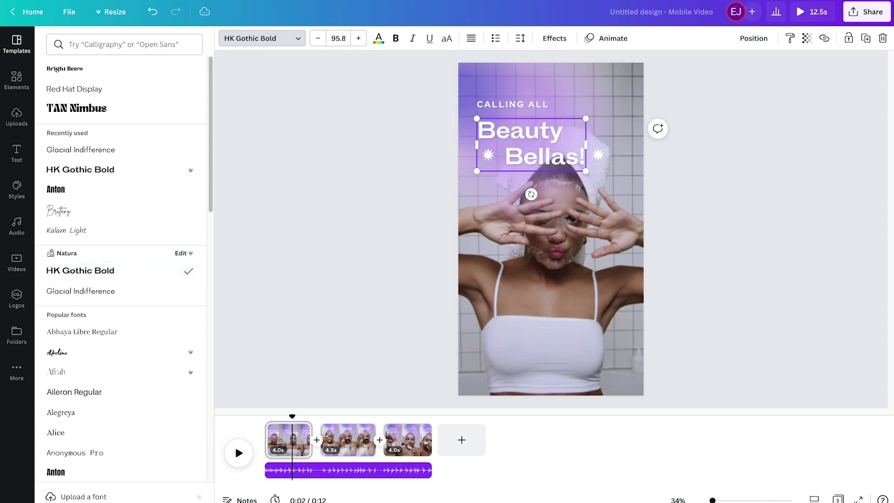
pyautogui.click(516, 106)
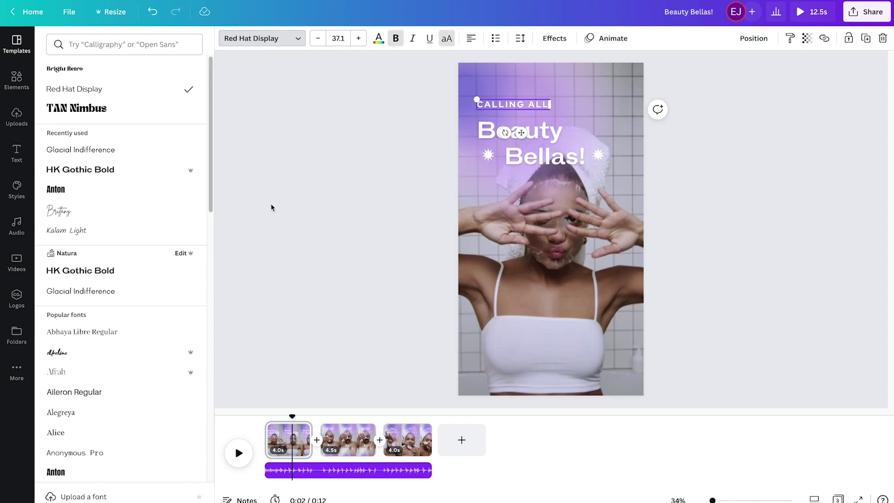
pyautogui.click(112, 298)
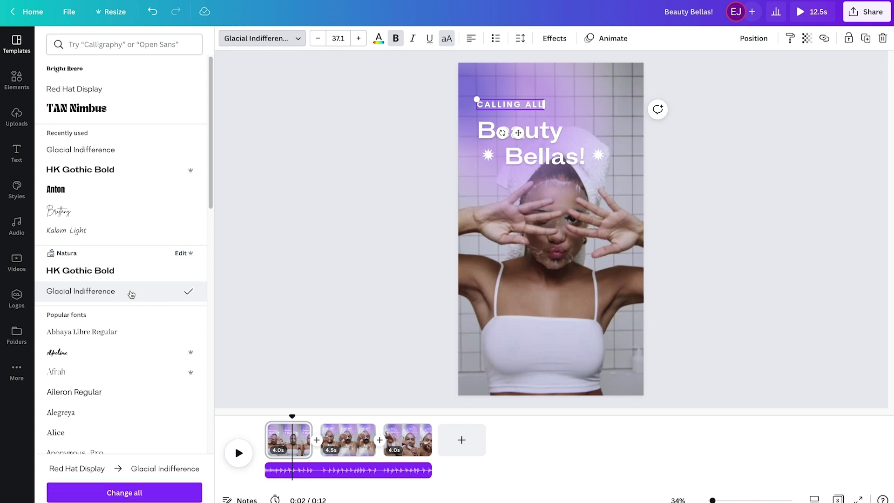
# - Set the "10% Off" heading on page 2 in HK Gothic Bold
pyautogui.click(341, 436)
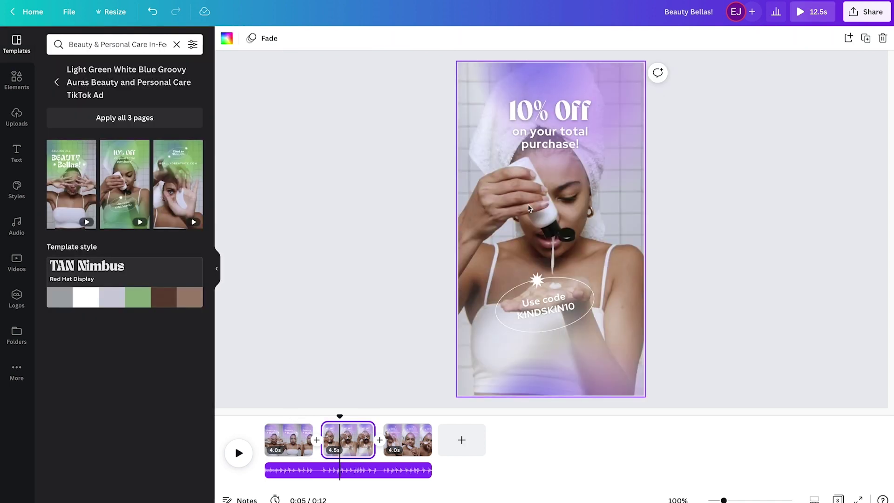
pyautogui.click(549, 113)
pyautogui.click(258, 39)
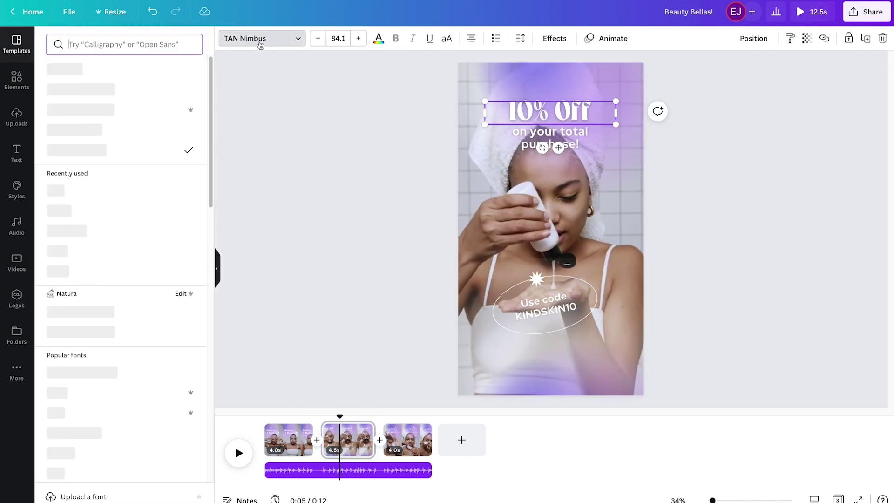
pyautogui.click(103, 311)
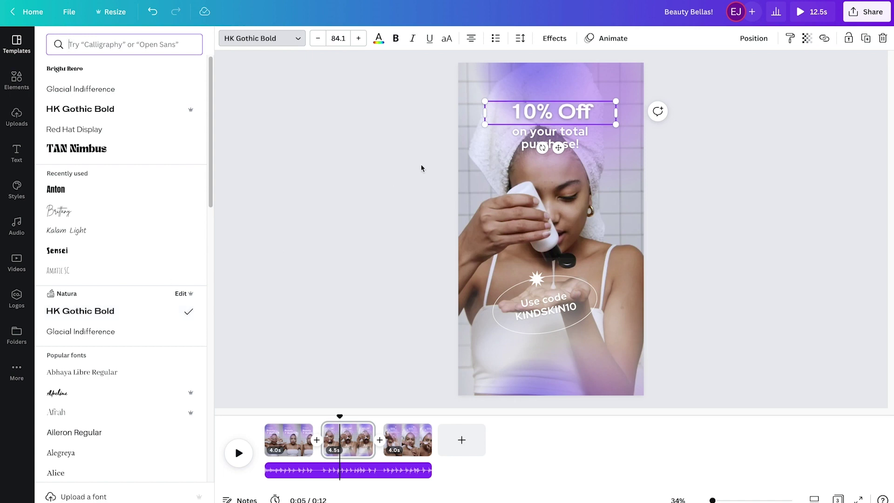
# - Change "on your total purchase!" and the promo code text on page 2 to Glacial Indifference
pyautogui.click(584, 134)
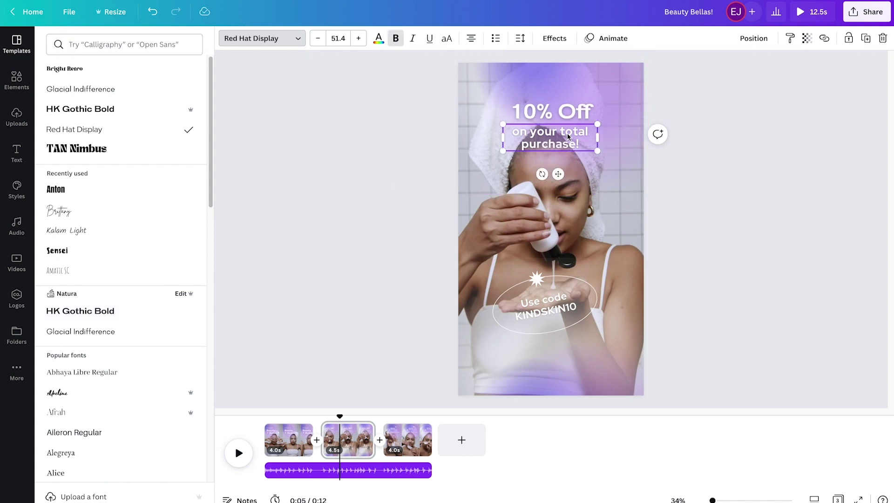
pyautogui.click(105, 332)
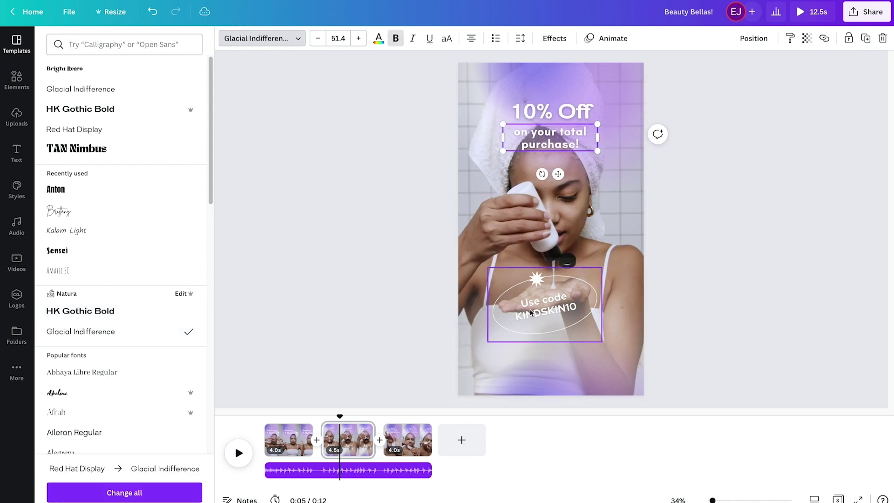
pyautogui.click(545, 305)
pyautogui.click(105, 331)
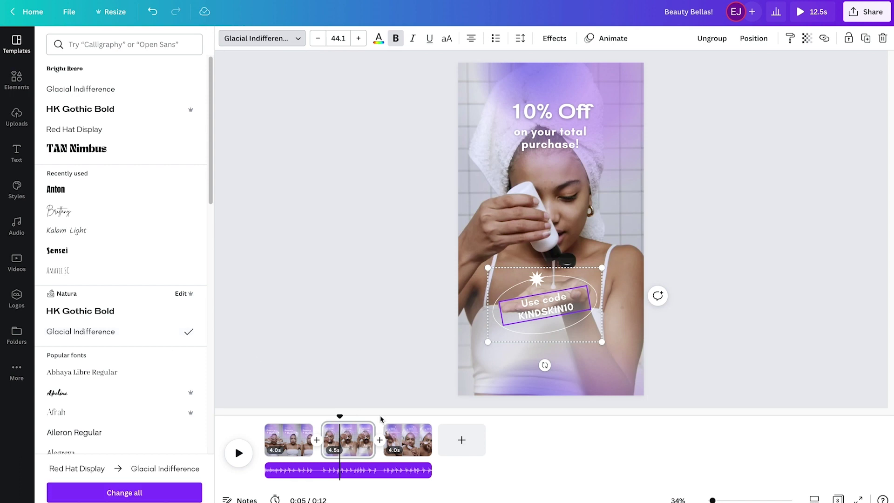
# - Set the website address on page 3 in Glacial Indifference
pyautogui.click(395, 428)
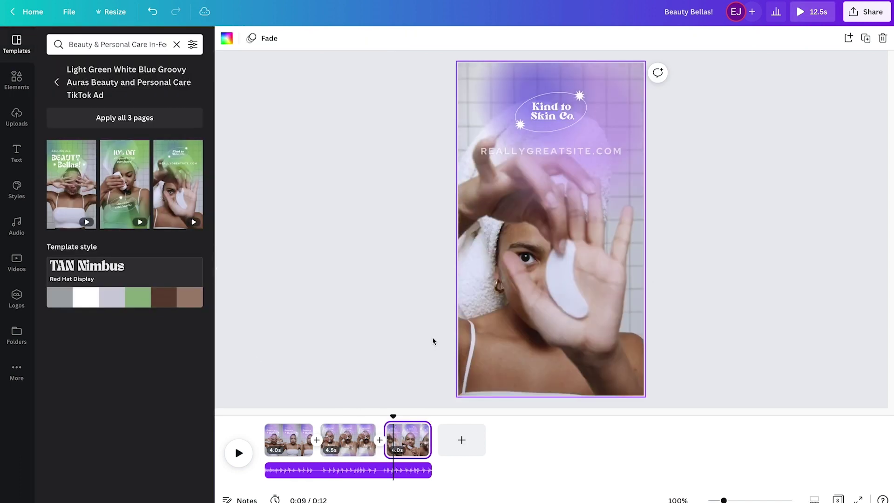
pyautogui.click(494, 155)
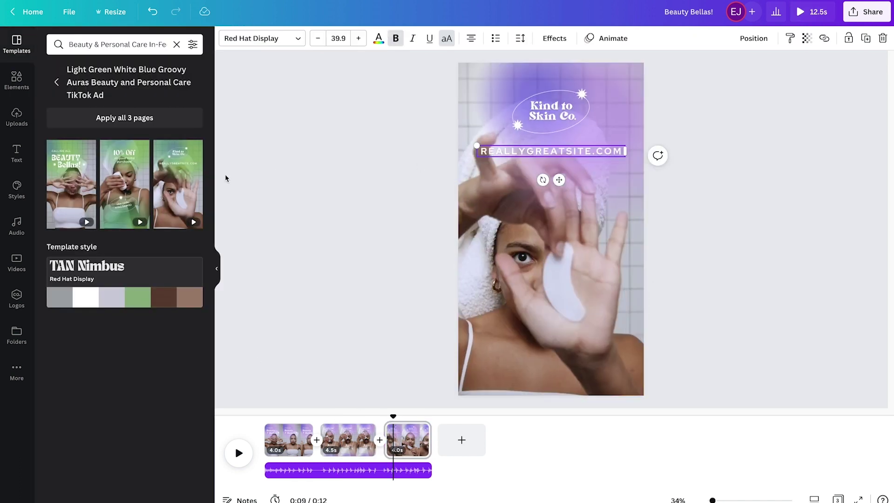
pyautogui.click(269, 38)
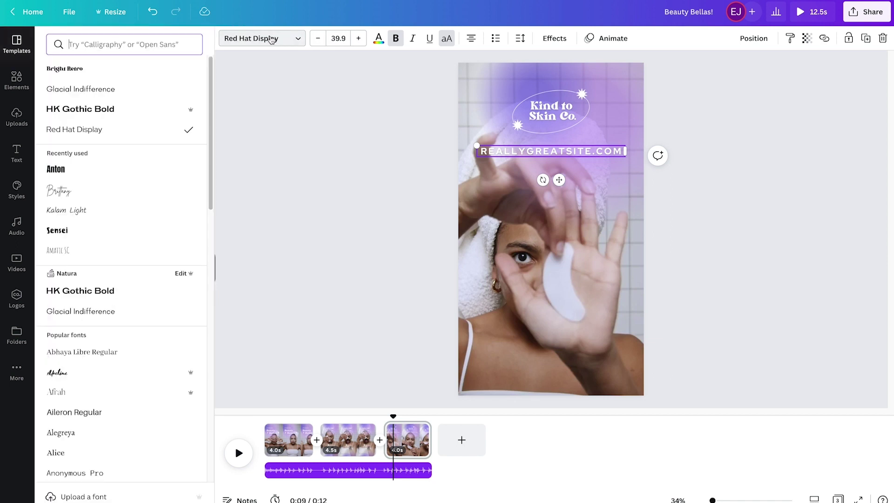
pyautogui.click(100, 312)
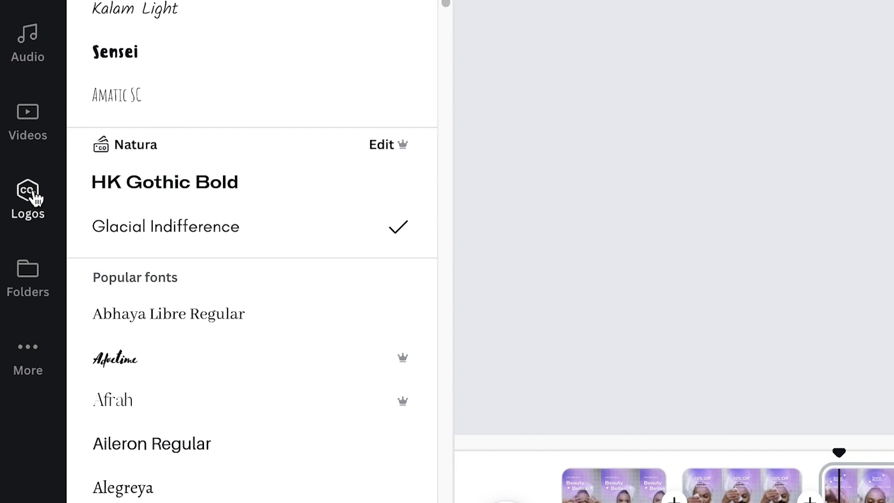
# - Add the Natura brand logo to page 3, below the website address
pyautogui.click(34, 197)
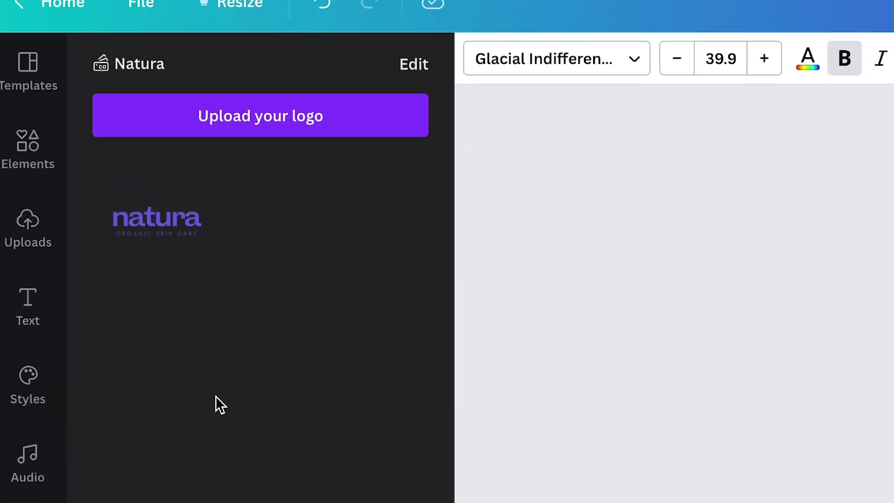
pyautogui.moveTo(158, 234)
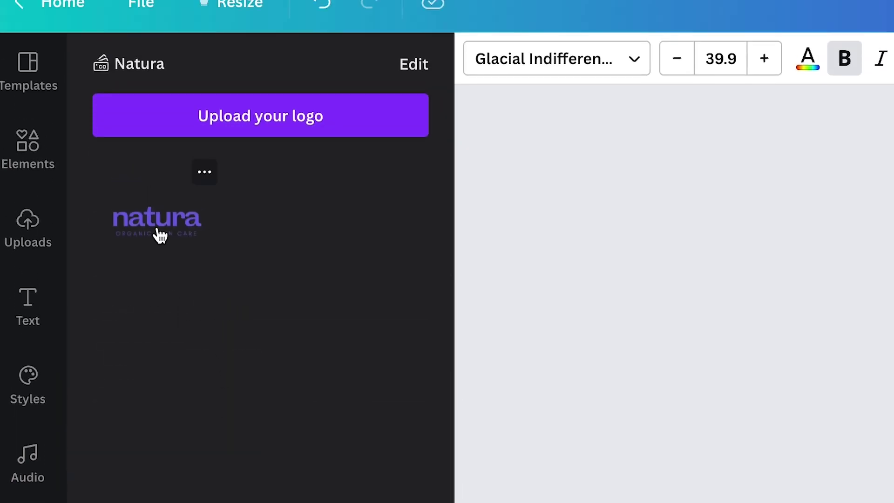
pyautogui.moveTo(157, 233); pyautogui.dragTo(893, 290)
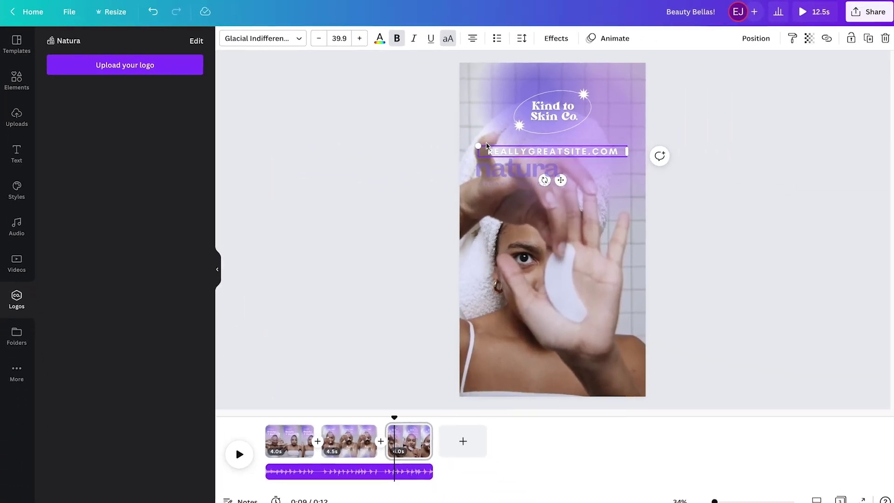
pyautogui.moveTo(487, 145); pyautogui.dragTo(543, 185)
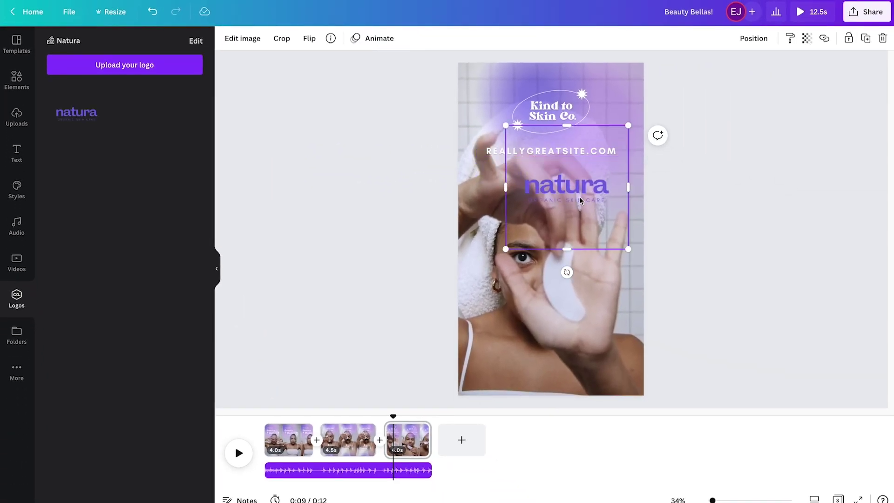
# - Delete the "Kind to Skin Co." emblem and fit the Natura logo, reduced in size, in its place above the website address
pyautogui.click(563, 108)
pyautogui.press('Delete')
pyautogui.click(567, 107)
pyautogui.press('Delete')
pyautogui.moveTo(550, 187); pyautogui.dragTo(548, 106)
pyautogui.moveTo(489, 52); pyautogui.dragTo(506, 67)
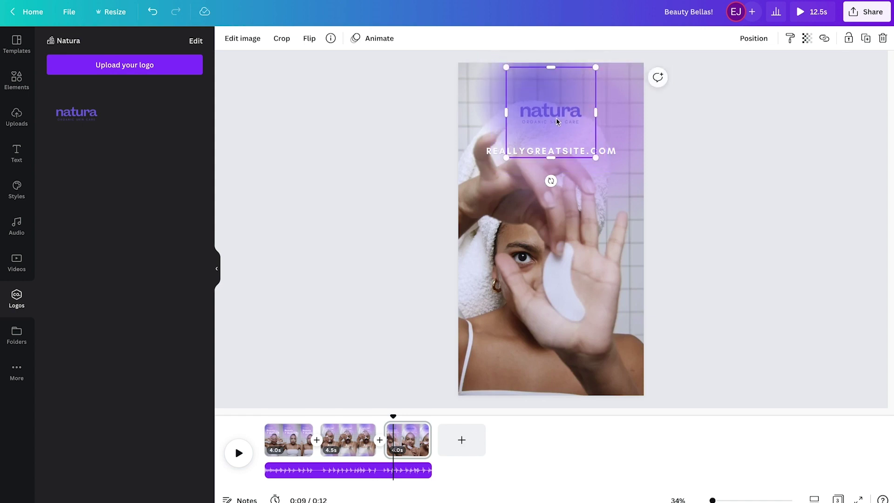
pyautogui.moveTo(507, 67); pyautogui.dragTo(512, 69)
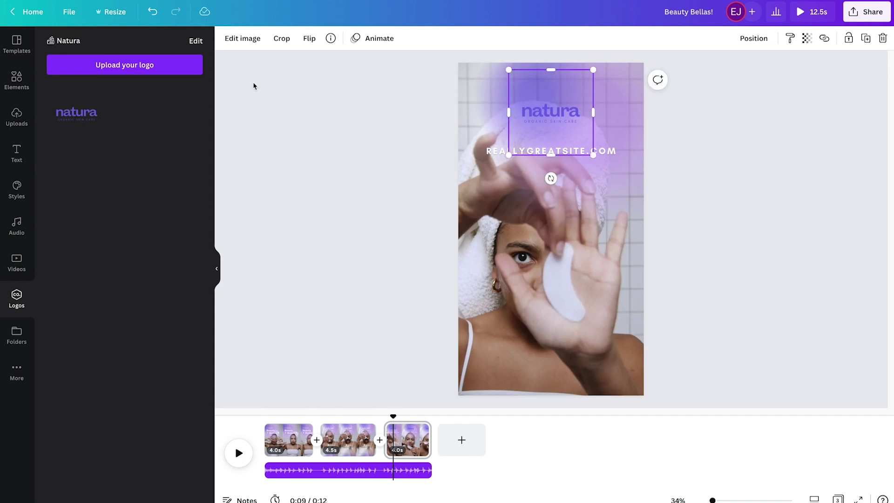
# - Turn the Natura logo white by setting its brightness, contrast and saturation to 100
pyautogui.click(242, 38)
pyautogui.moveTo(126, 266); pyautogui.dragTo(258, 285)
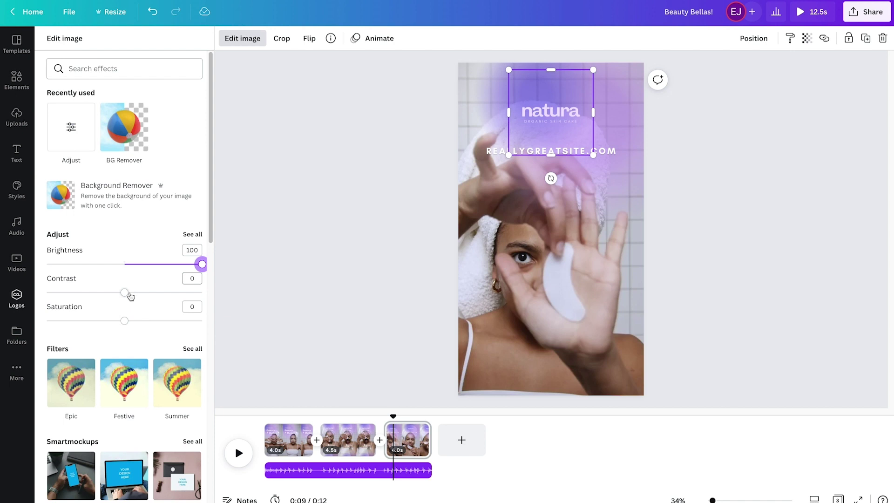
pyautogui.moveTo(130, 294); pyautogui.dragTo(203, 293)
pyautogui.moveTo(126, 322); pyautogui.dragTo(264, 326)
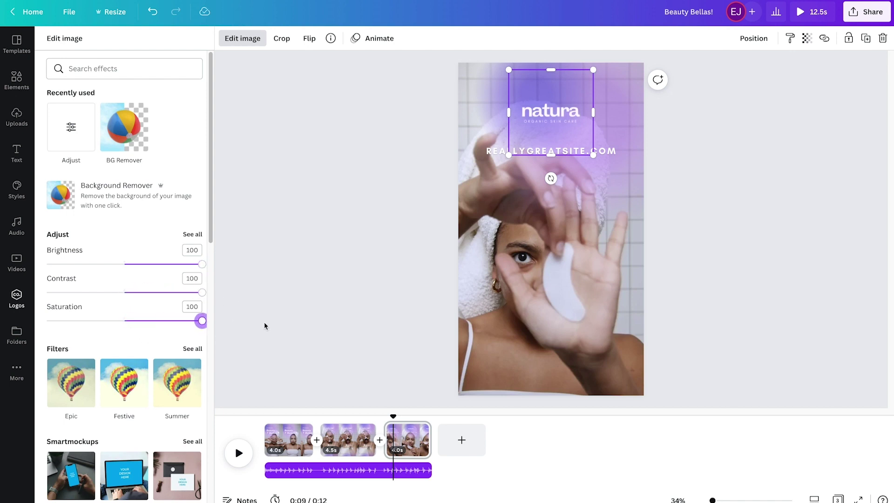
pyautogui.click(539, 127)
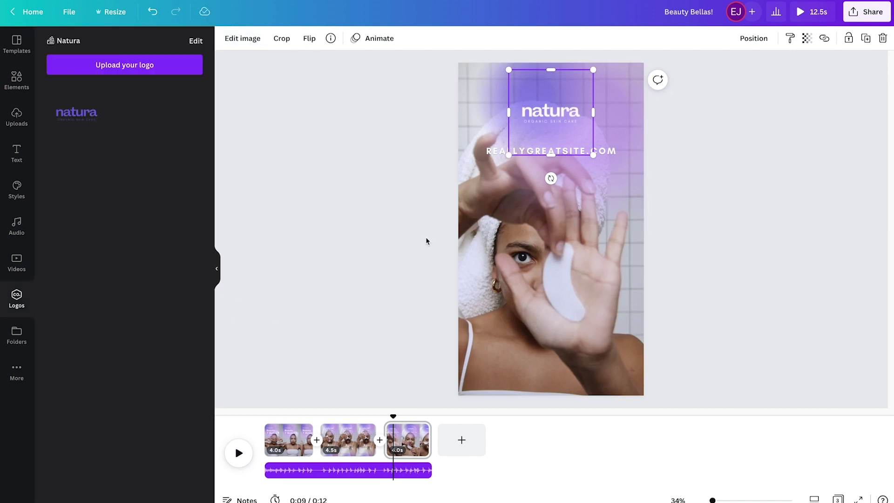
# - Play the video from the beginning to preview the rebranded pages, and pause it on page 2
pyautogui.moveTo(392, 416); pyautogui.dragTo(264, 416)
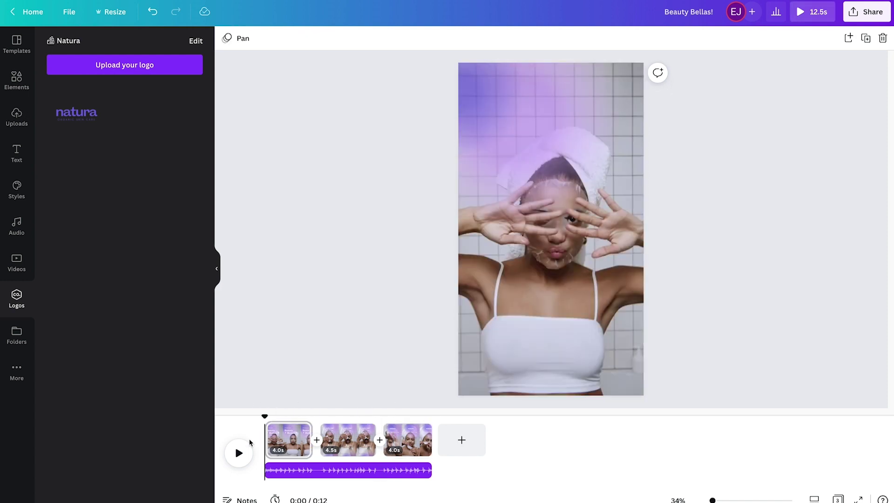
pyautogui.click(239, 454)
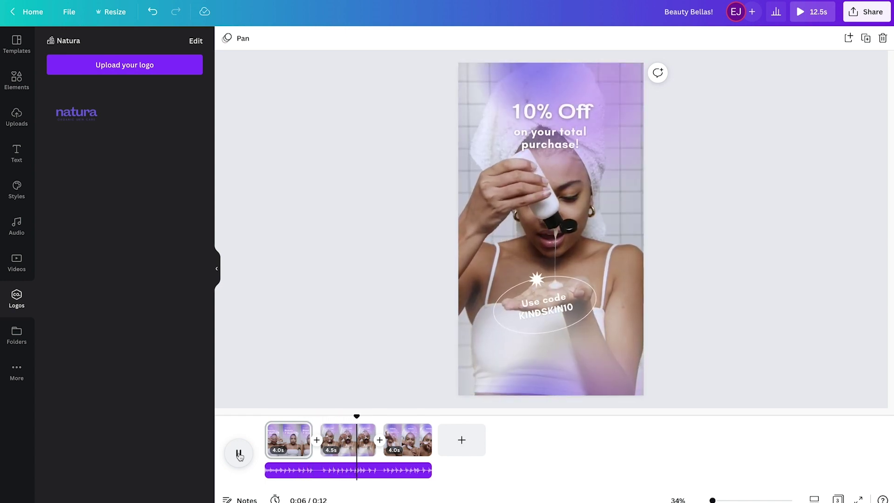
pyautogui.click(239, 454)
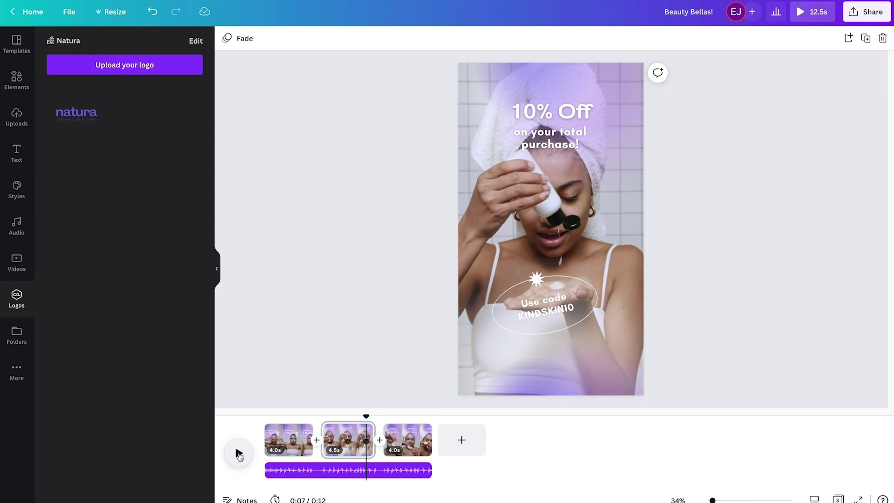
# - Search the stock video library for "skincare" clips
pyautogui.click(19, 372)
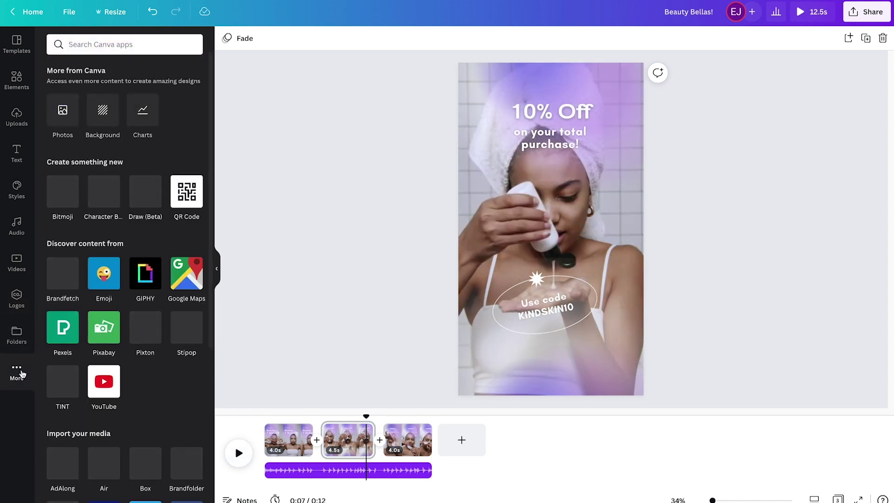
pyautogui.click(18, 266)
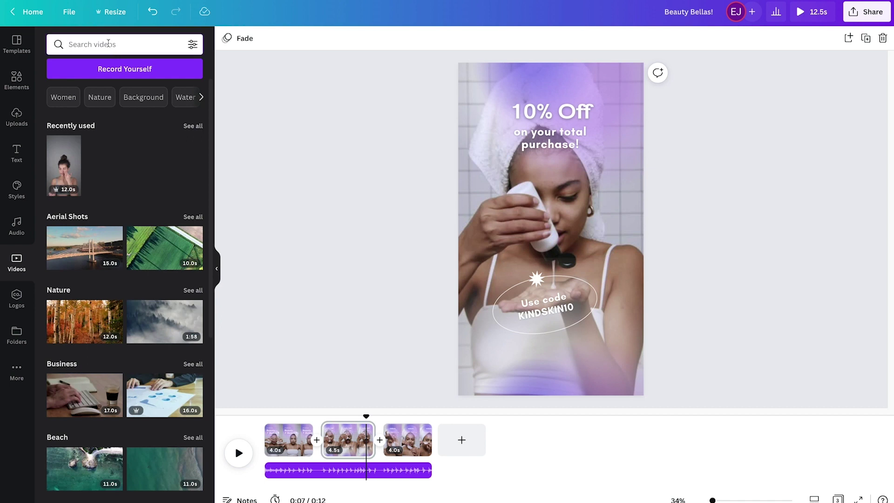
pyautogui.write('skincare')
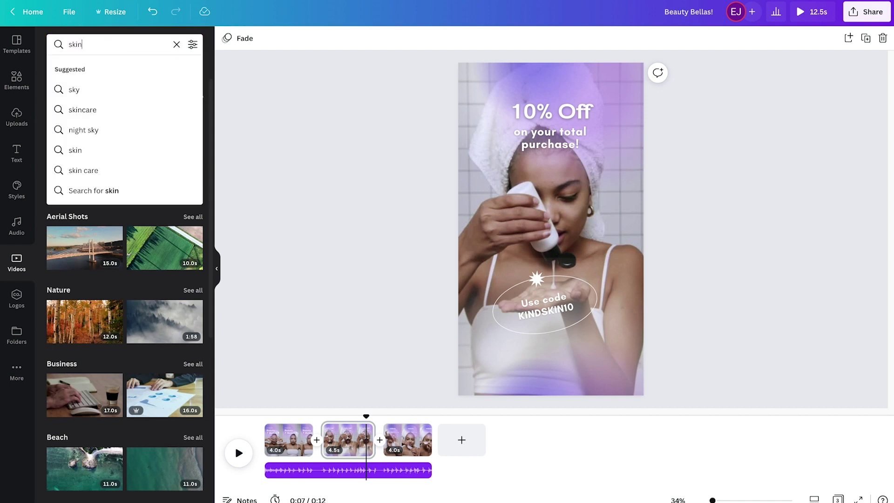
pyautogui.press('Return')
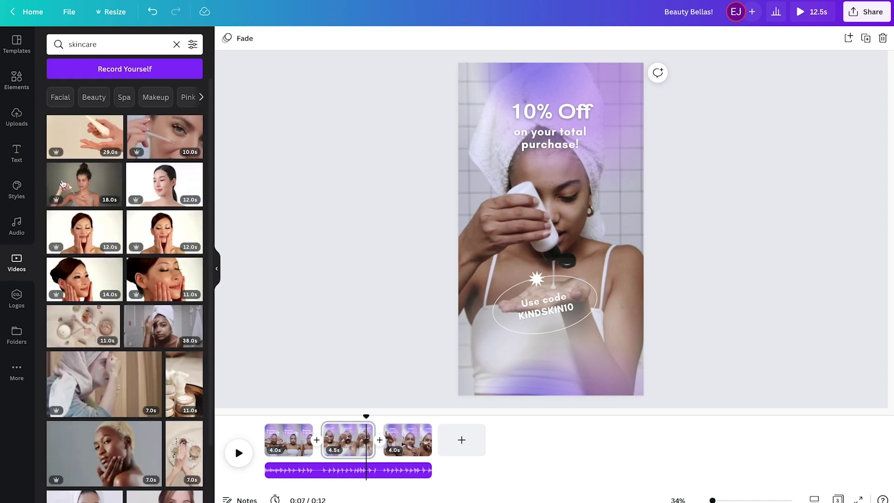
# - Replace page 2's background footage with the 12.0s clip of the smiling woman in a white towel massaging her face
pyautogui.scroll(-4, 116, 257)
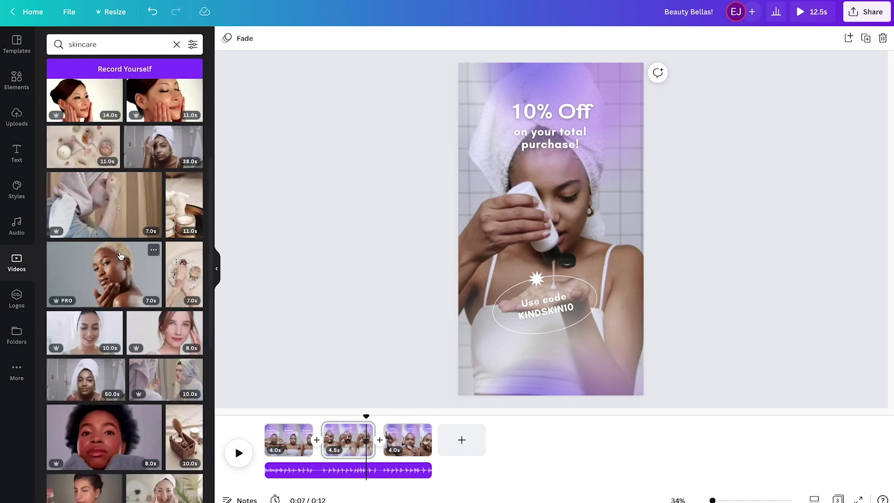
pyautogui.scroll(-2, 117, 257)
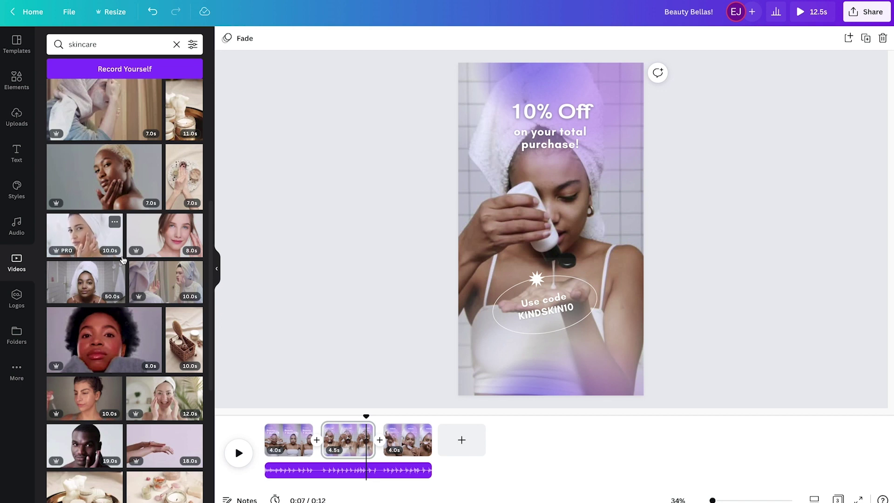
pyautogui.scroll(-2, 122, 259)
pyautogui.scroll(-2, 123, 259)
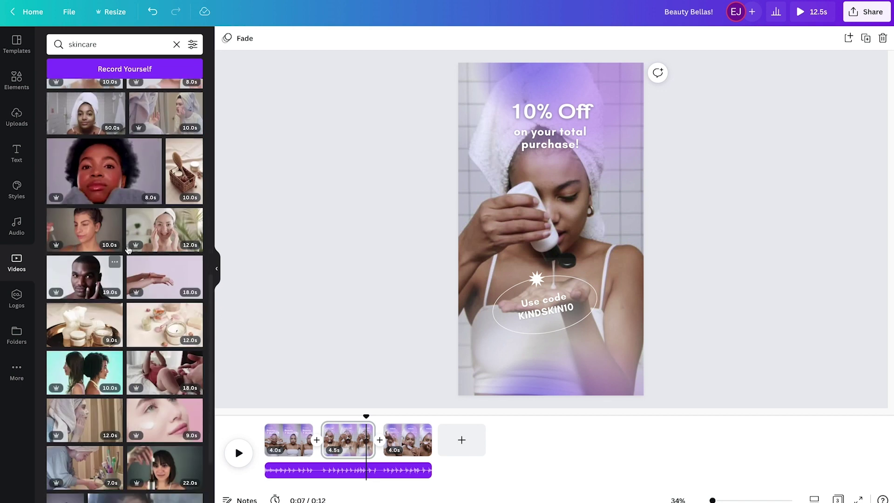
pyautogui.moveTo(144, 230); pyautogui.dragTo(468, 233)
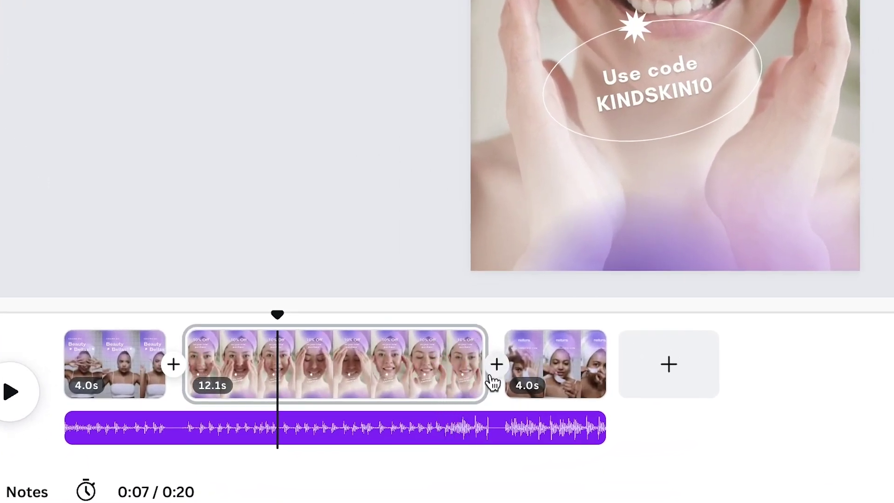
# - Trim page 2's new clip to 4.6 seconds and play it back as a check
pyautogui.moveTo(479, 373); pyautogui.dragTo(474, 382)
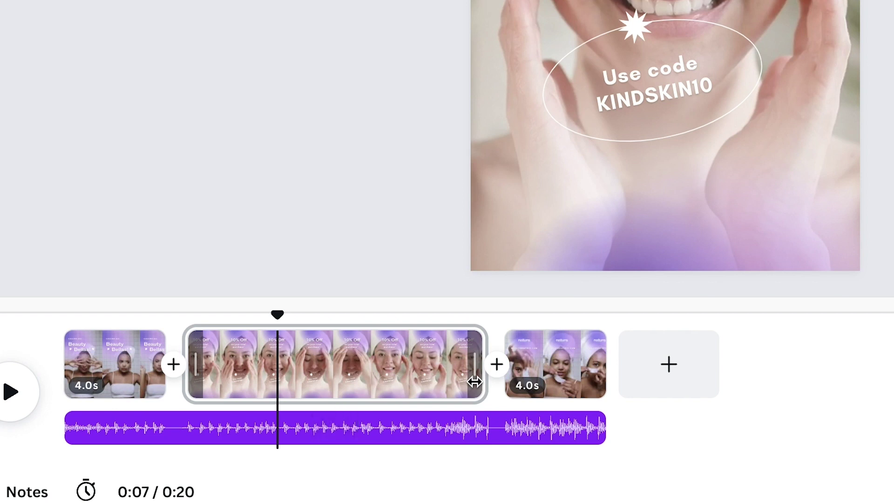
pyautogui.moveTo(474, 382); pyautogui.dragTo(287, 388)
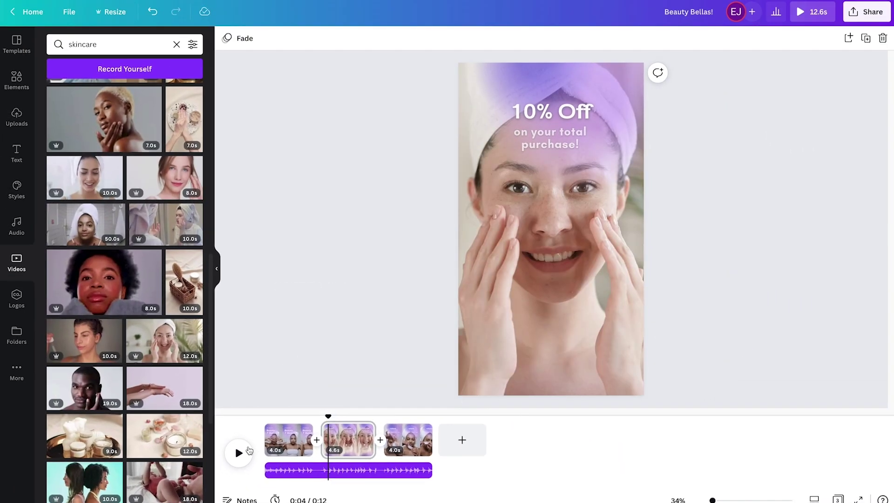
pyautogui.click(247, 452)
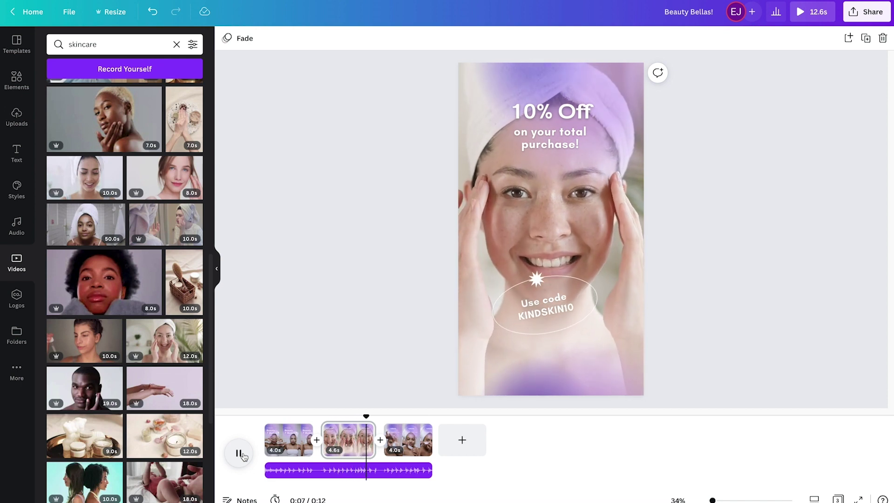
pyautogui.click(240, 453)
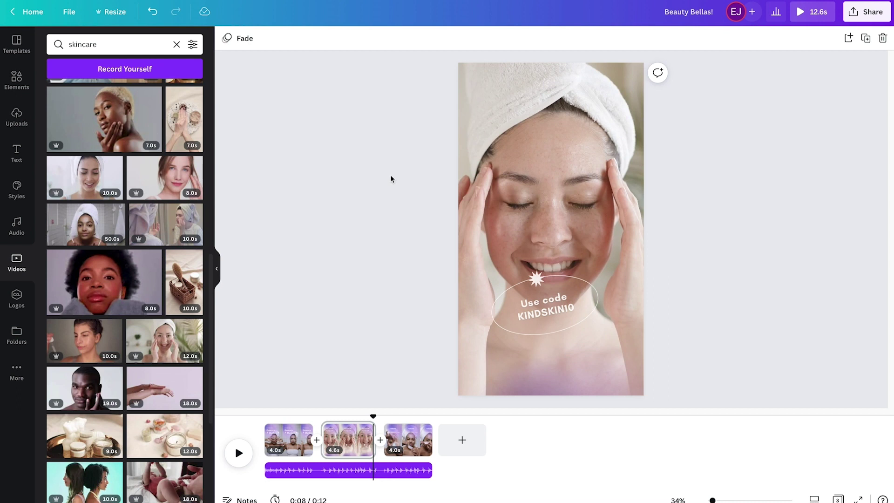
# - Undo the trim and the footage replacement on page 2, and return the playhead to the start of page 1
pyautogui.click(153, 18)
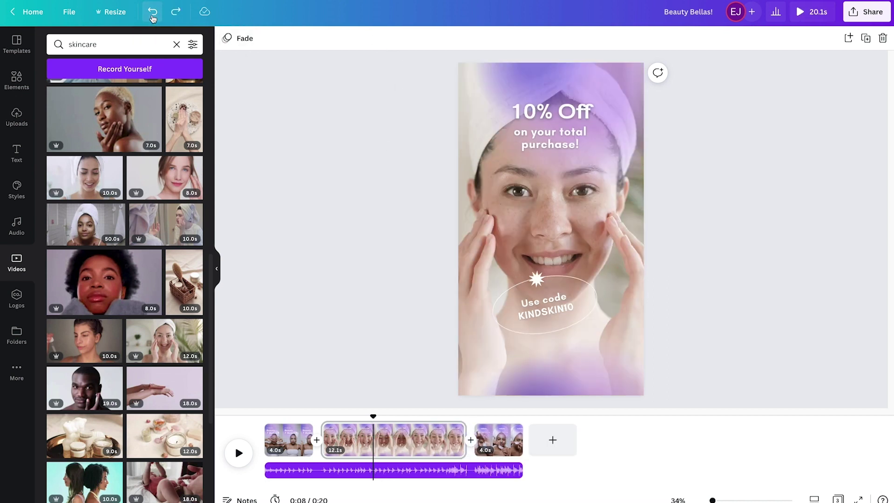
pyautogui.click(153, 19)
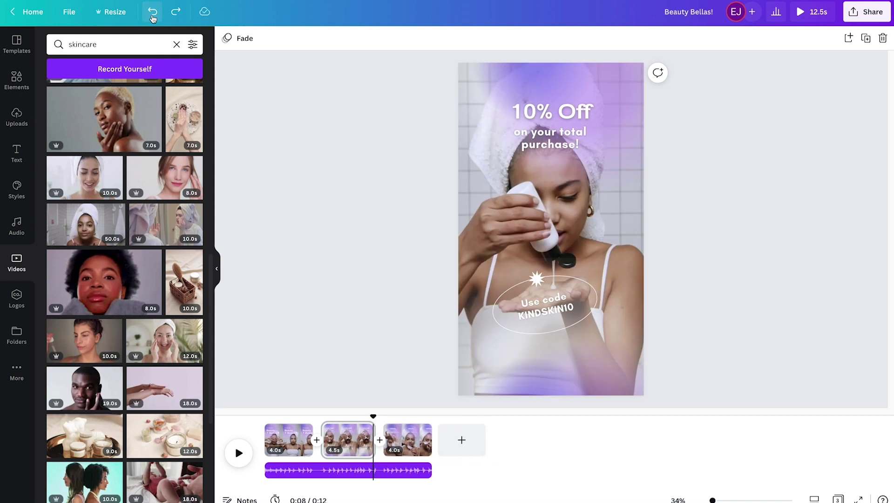
pyautogui.moveTo(374, 414); pyautogui.dragTo(274, 414)
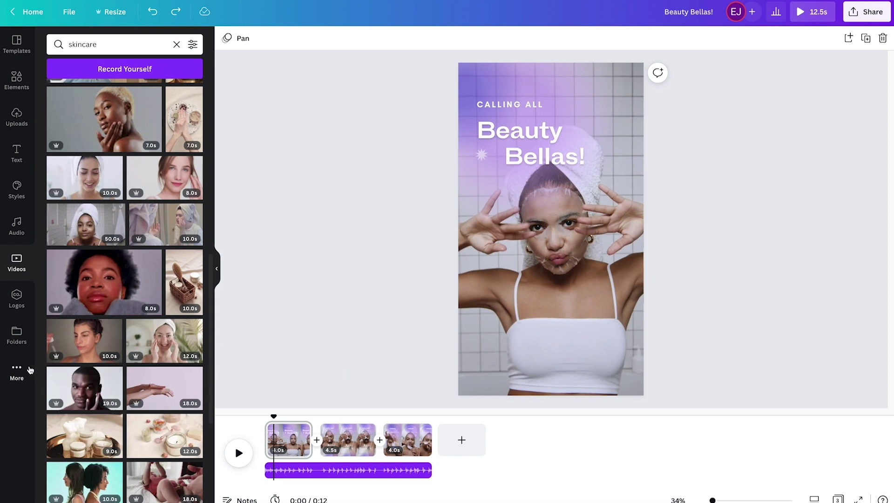
# - Search the audio library for "pop" and listen to a sample of the track "Sweat On Me"
pyautogui.click(16, 226)
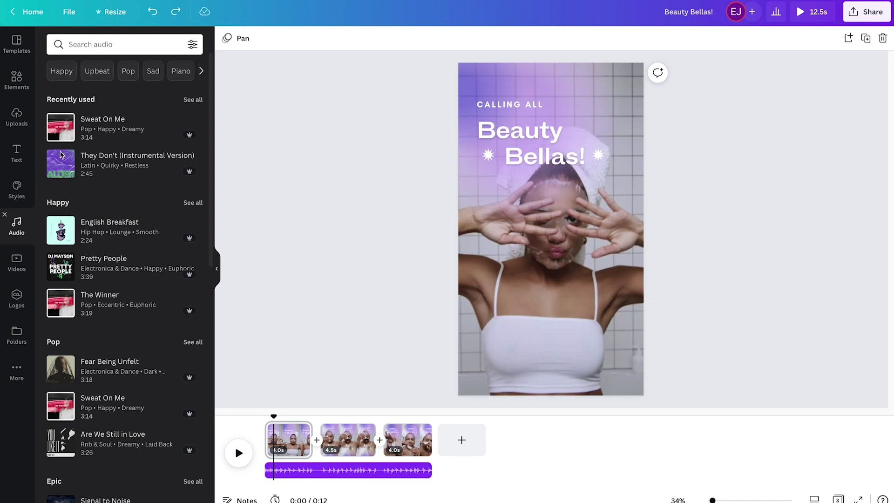
pyautogui.click(143, 42)
pyautogui.write('pop')
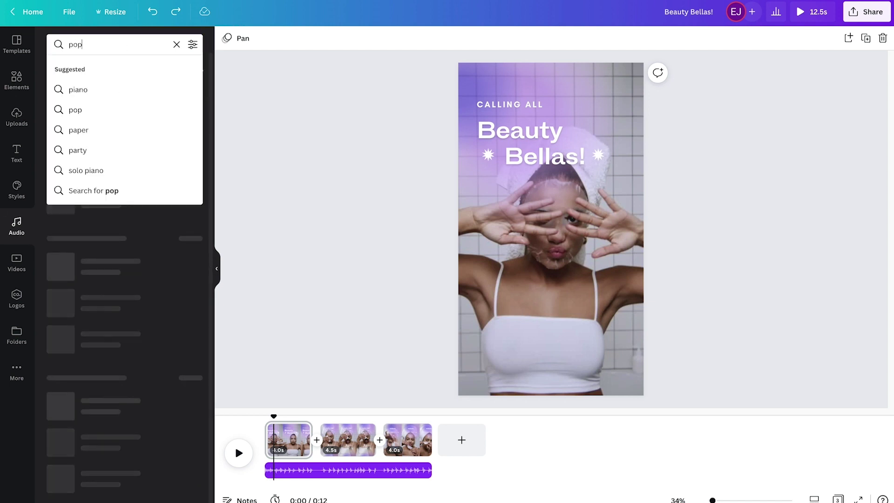
pyautogui.press('Return')
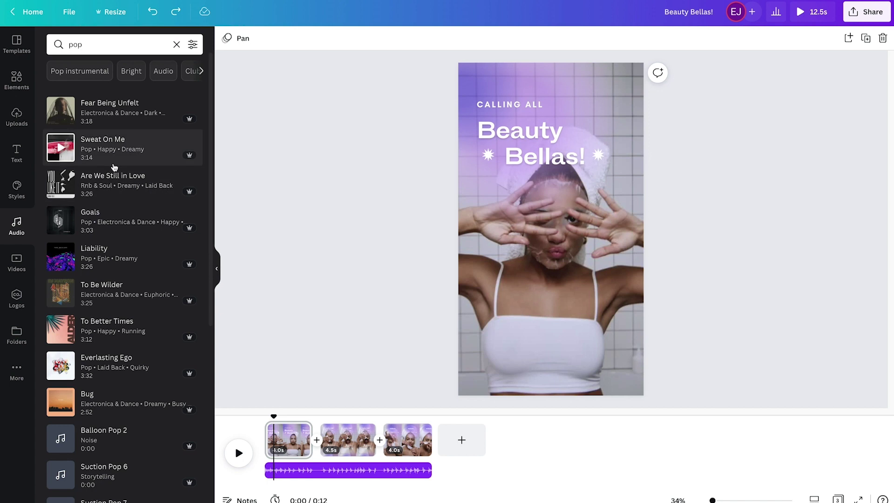
pyautogui.click(62, 150)
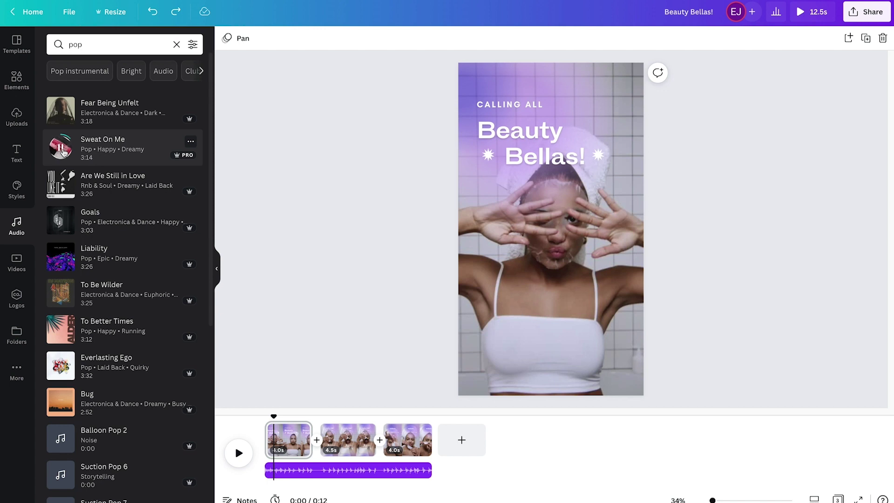
pyautogui.click(63, 150)
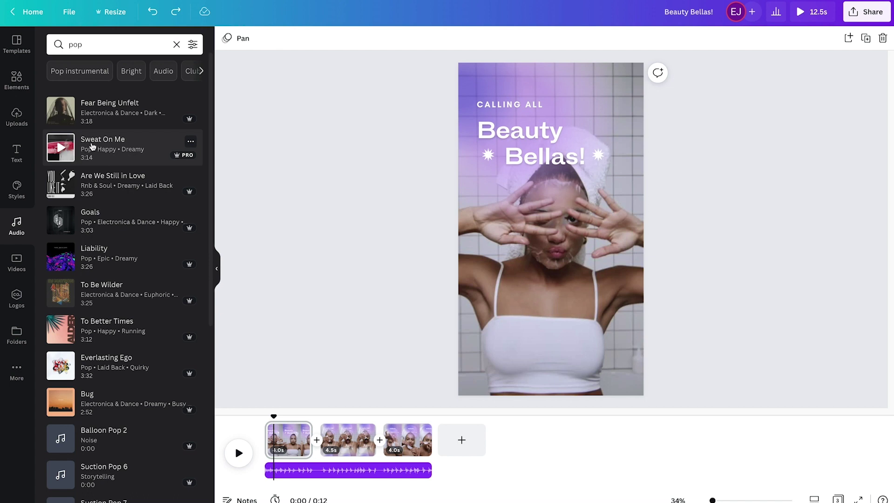
# - Add the "Sweat On Me" track to the timeline and delete the template's original audio track
pyautogui.moveTo(92, 148); pyautogui.dragTo(313, 408)
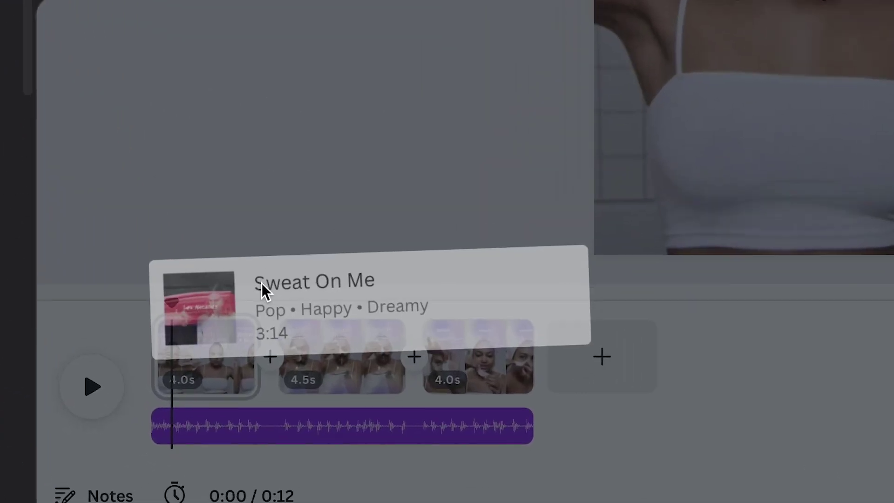
pyautogui.moveTo(262, 284); pyautogui.dragTo(255, 279)
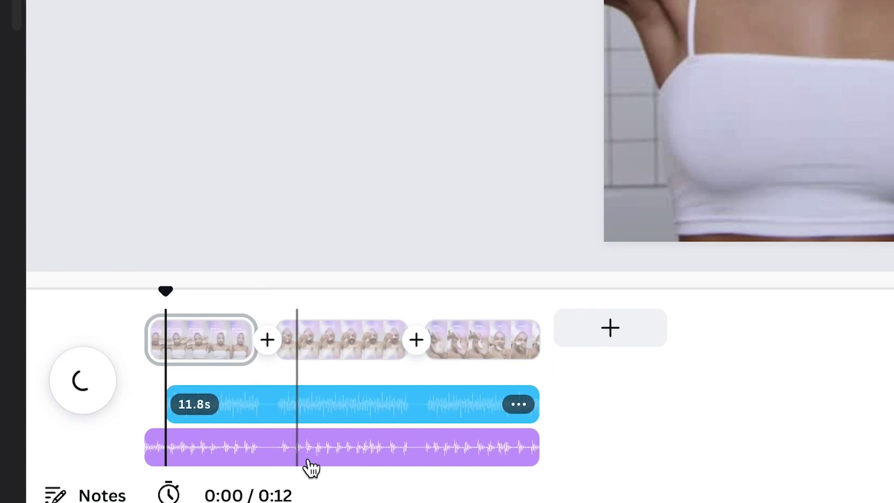
pyautogui.click(342, 459)
pyautogui.press('Delete')
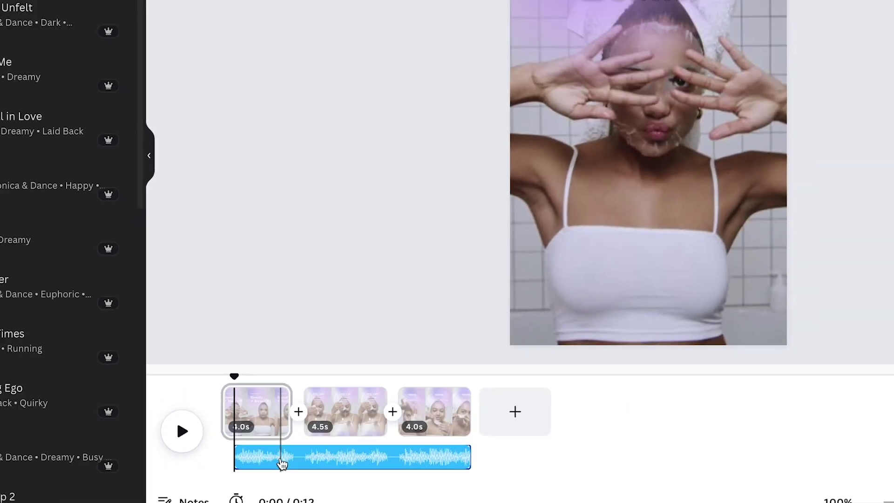
# - Extend the "Sweat On Me" track to start with page 1, and shift it to a later section of the song
pyautogui.click(221, 419)
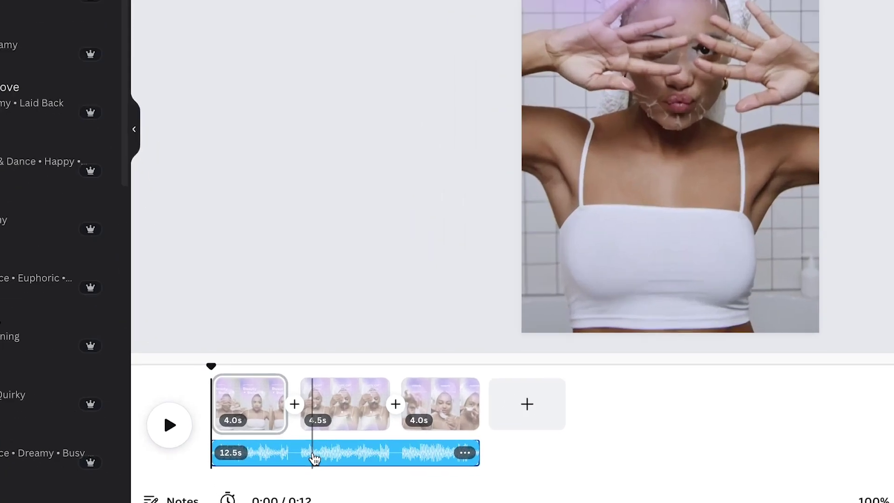
pyautogui.moveTo(314, 459); pyautogui.dragTo(313, 453)
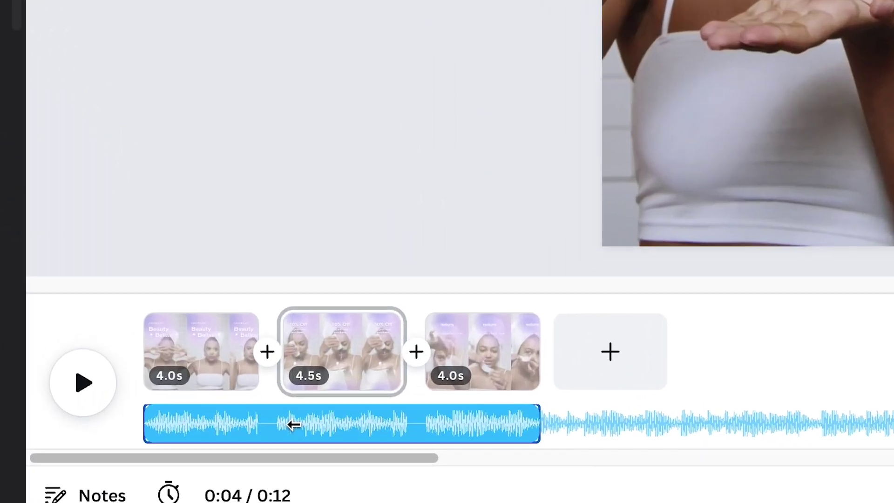
pyautogui.moveTo(483, 426); pyautogui.dragTo(187, 431)
pyautogui.moveTo(456, 424); pyautogui.dragTo(241, 424)
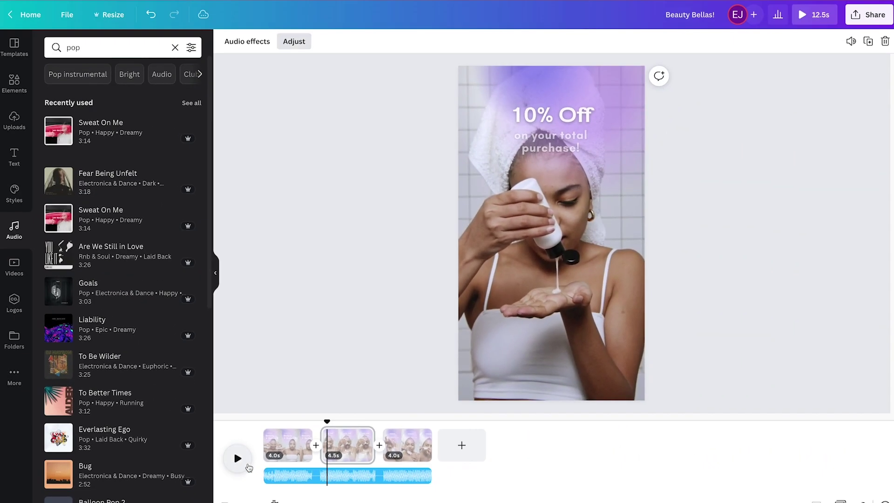
# - Play the video from page 2 with the adjusted soundtrack, pause it on page 3 and deselect the audio
pyautogui.click(83, 382)
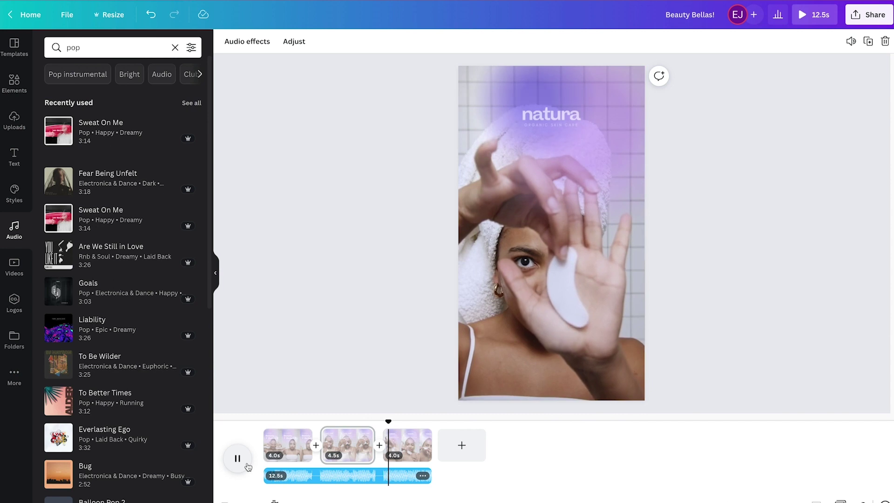
pyautogui.click(248, 467)
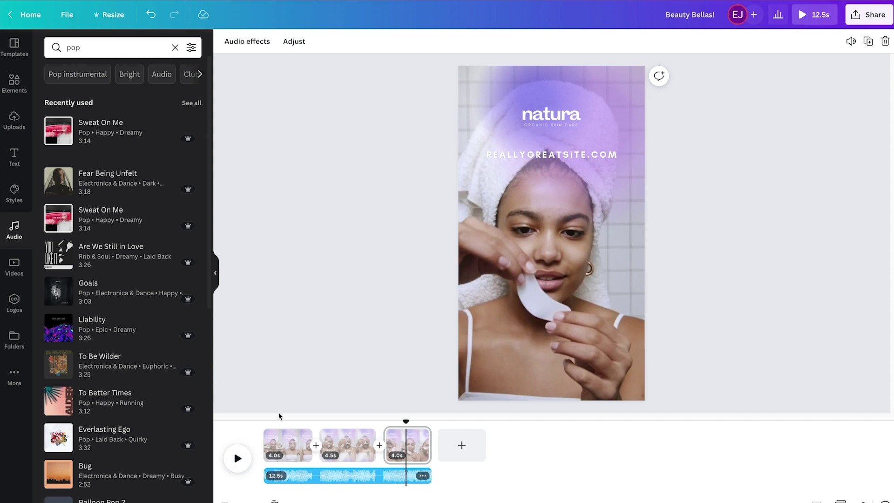
pyautogui.click(298, 351)
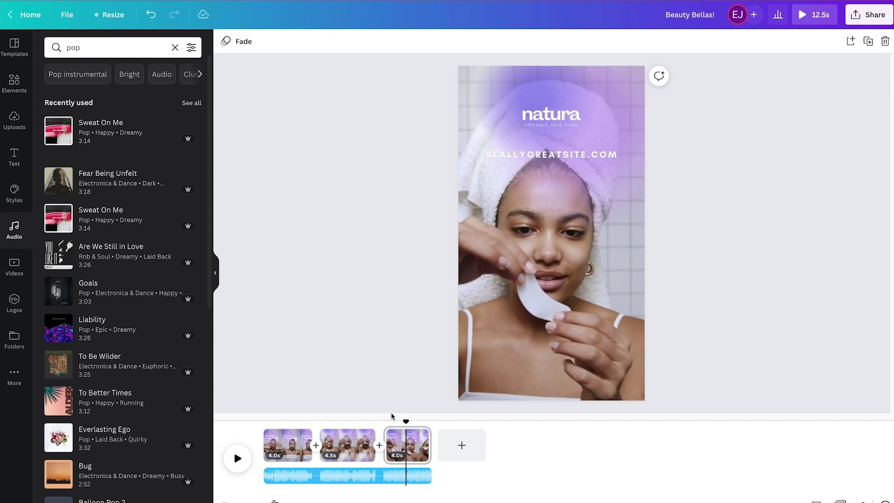
# - Apply the Shift text animation to the "Beauty Bellas!" heading on page 1
pyautogui.click(282, 426)
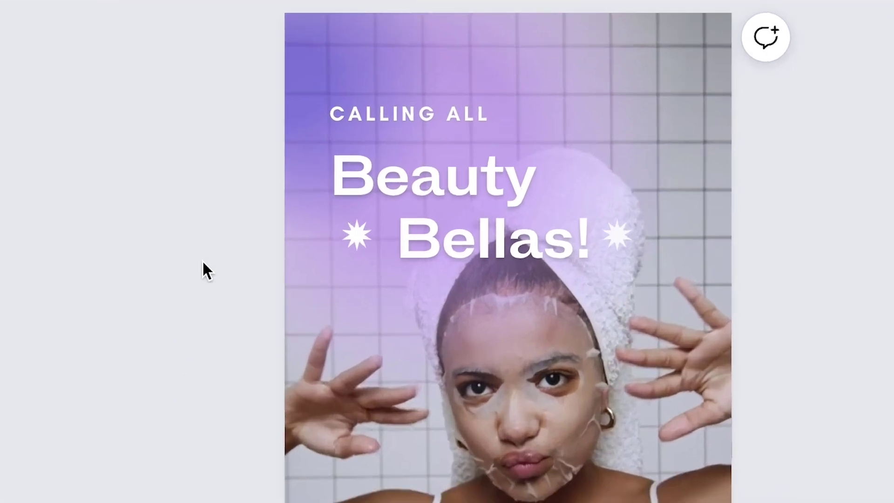
pyautogui.click(528, 140)
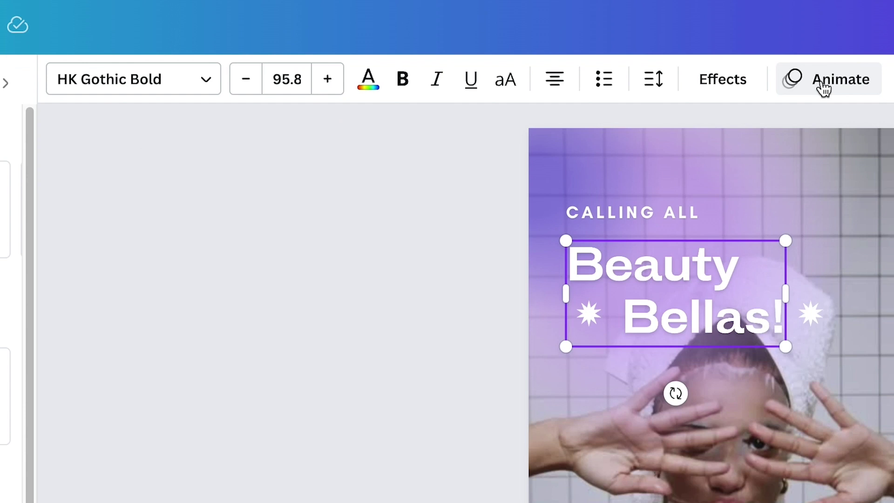
pyautogui.click(823, 88)
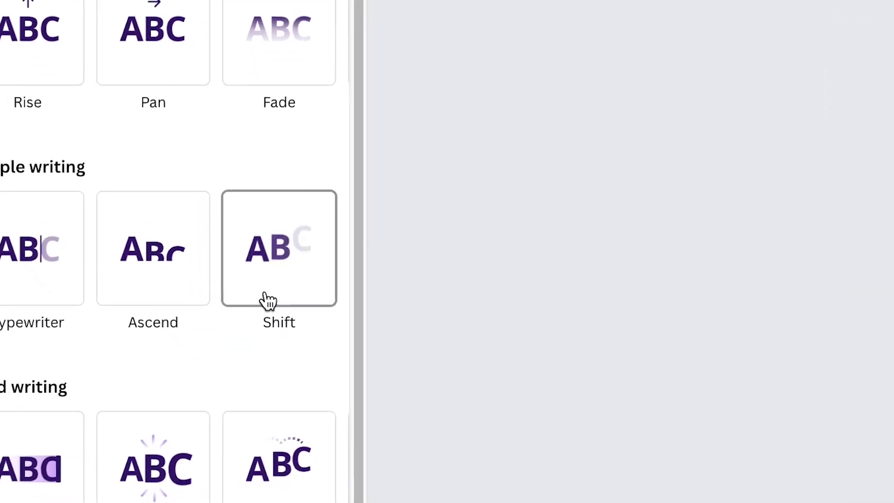
pyautogui.click(268, 290)
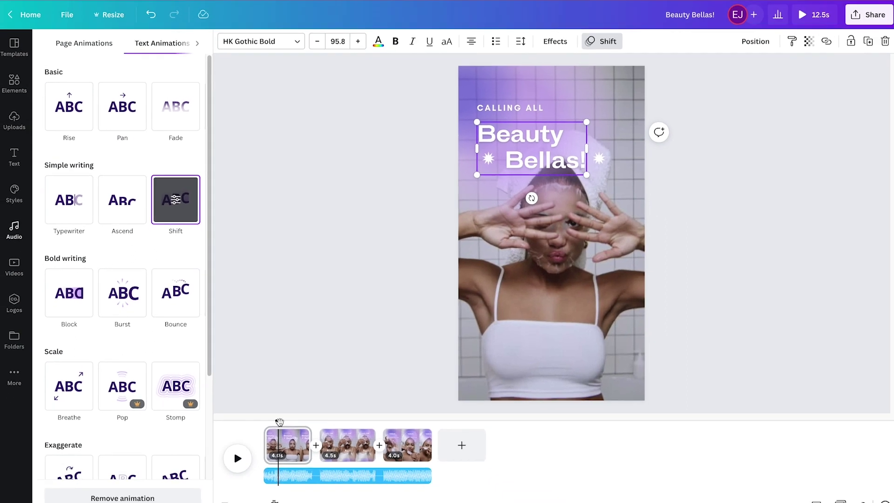
# - Apply the Shift text animation to the "10% Off" heading on page 2
pyautogui.click(279, 431)
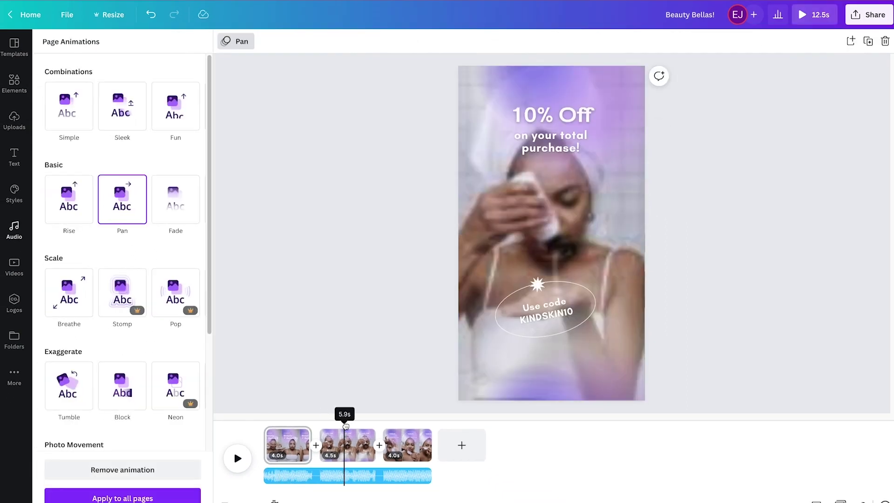
pyautogui.click(335, 426)
pyautogui.click(533, 125)
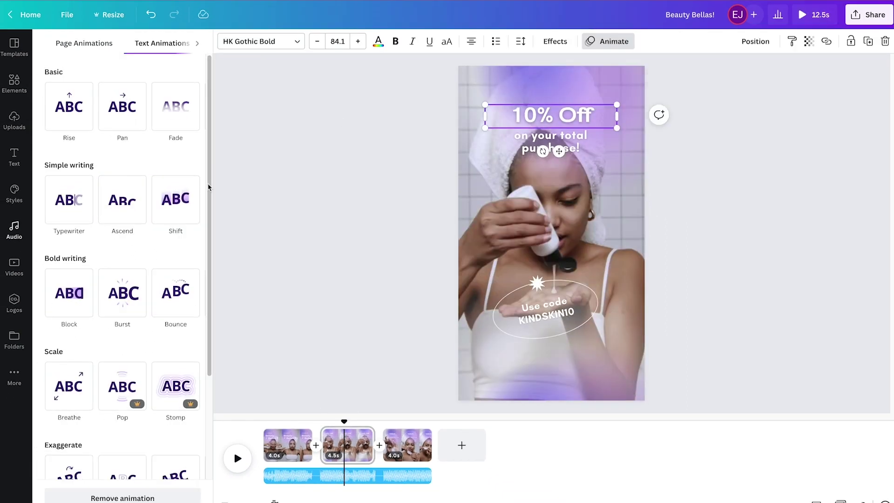
pyautogui.click(175, 205)
# - Bring up the text animation options for the "REALLYGREATSITE.COM" line on page 3, and deselect the text
pyautogui.moveTo(344, 420); pyautogui.dragTo(411, 421)
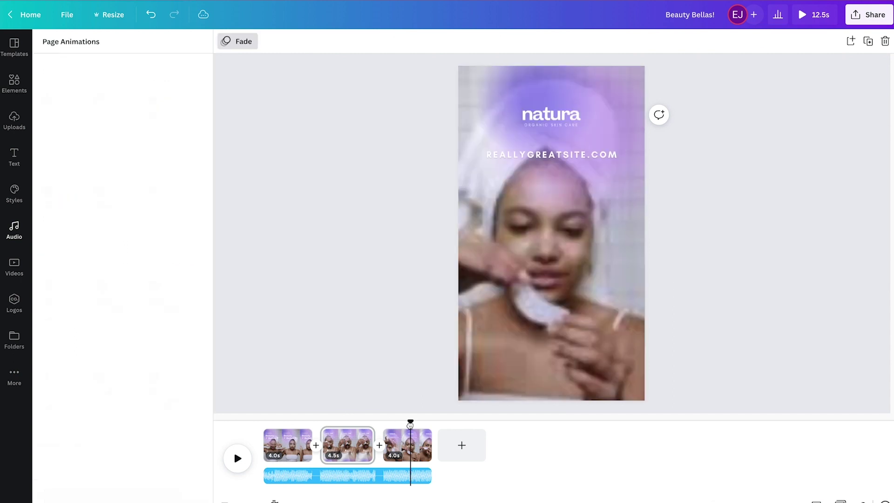
pyautogui.click(548, 156)
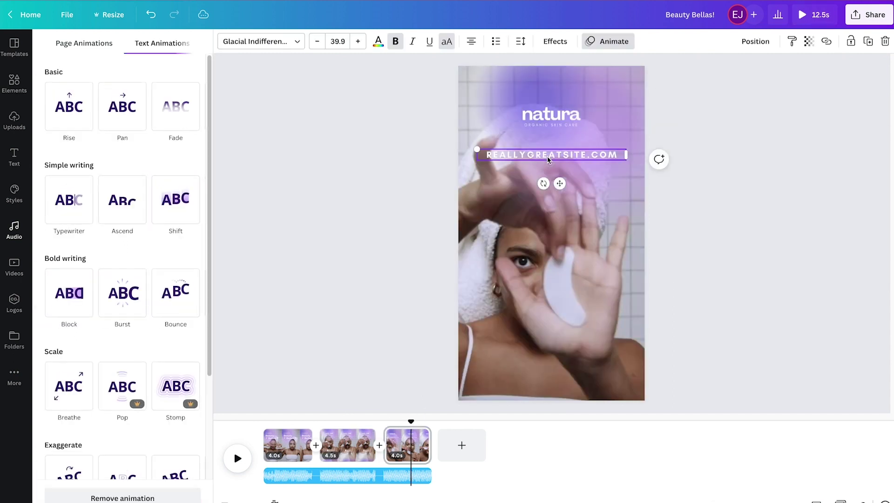
pyautogui.press('Escape')
# - Play the video from page 1 twice to review the animations with the soundtrack, pausing each time on page 2
pyautogui.moveTo(410, 420); pyautogui.dragTo(270, 430)
pyautogui.click(237, 458)
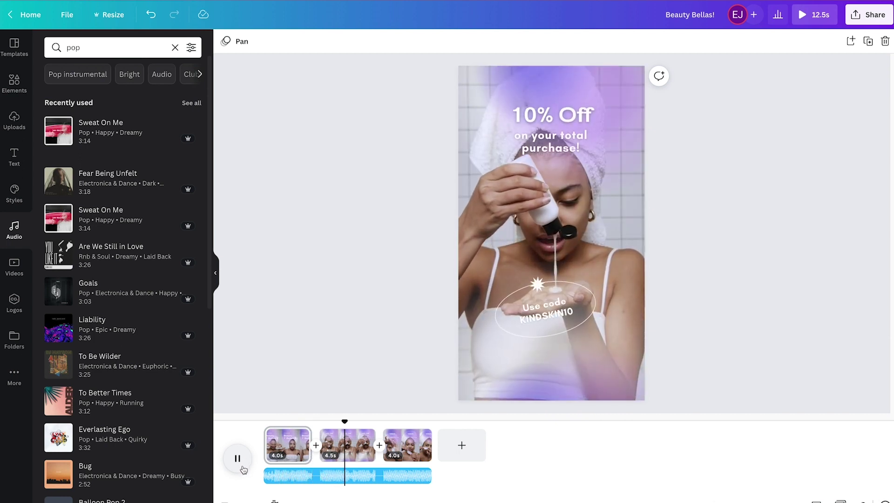
pyautogui.click(237, 461)
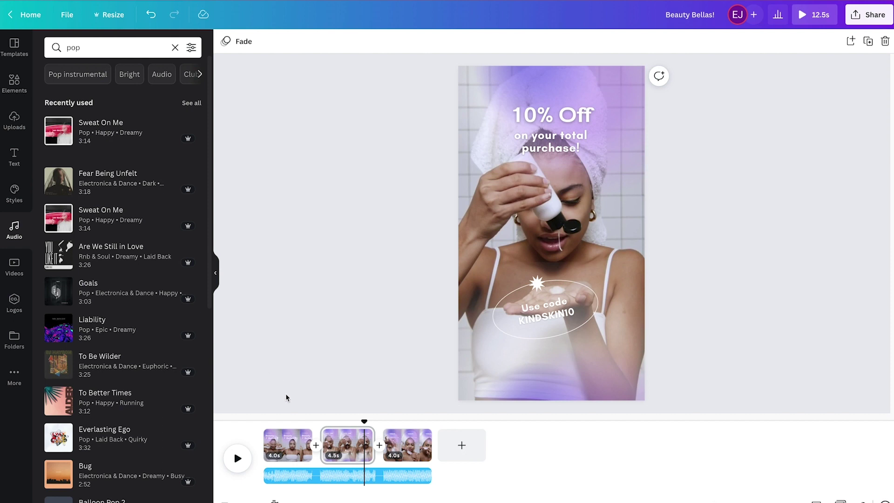
pyautogui.moveTo(365, 422); pyautogui.dragTo(264, 421)
pyautogui.click(237, 458)
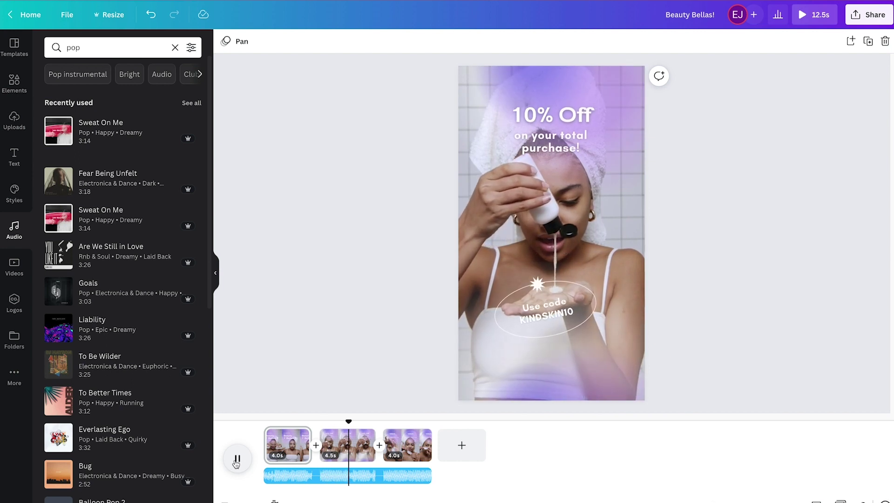
pyautogui.click(236, 461)
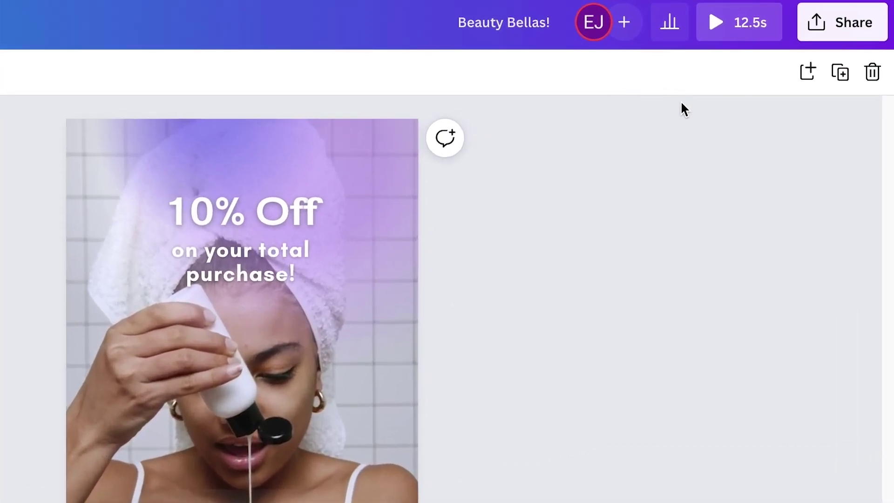
# - Download all 3 pages of the design as an MP4 Video, keeping the option to save the download settings
pyautogui.click(816, 42)
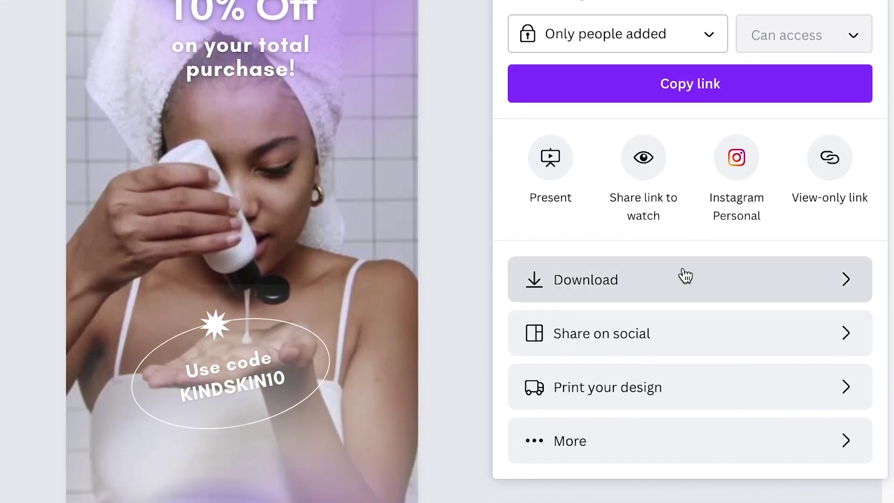
pyautogui.click(682, 276)
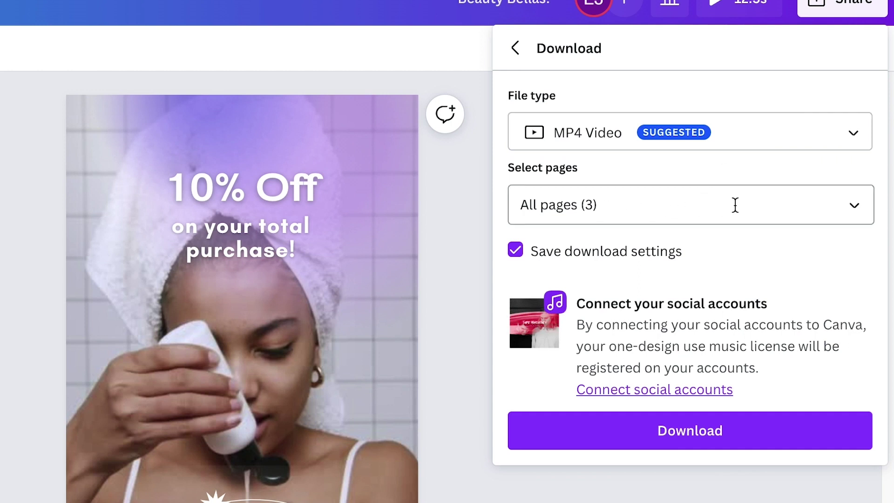
pyautogui.click(821, 205)
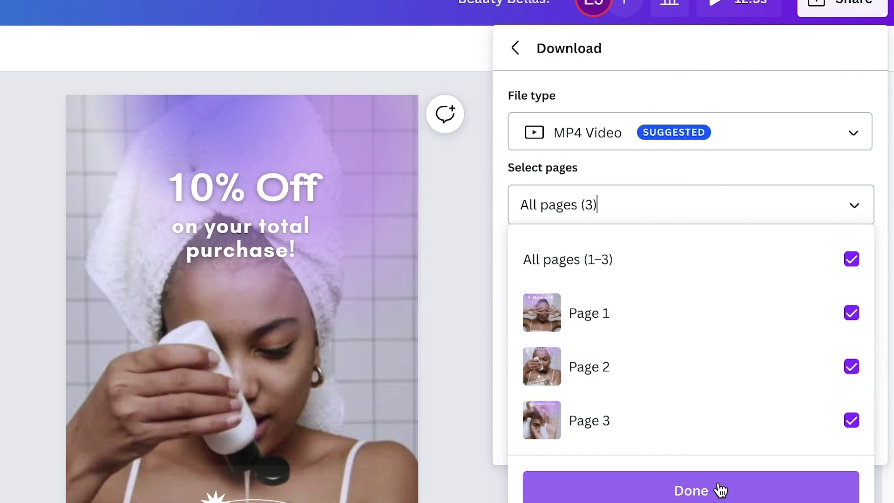
pyautogui.click(854, 208)
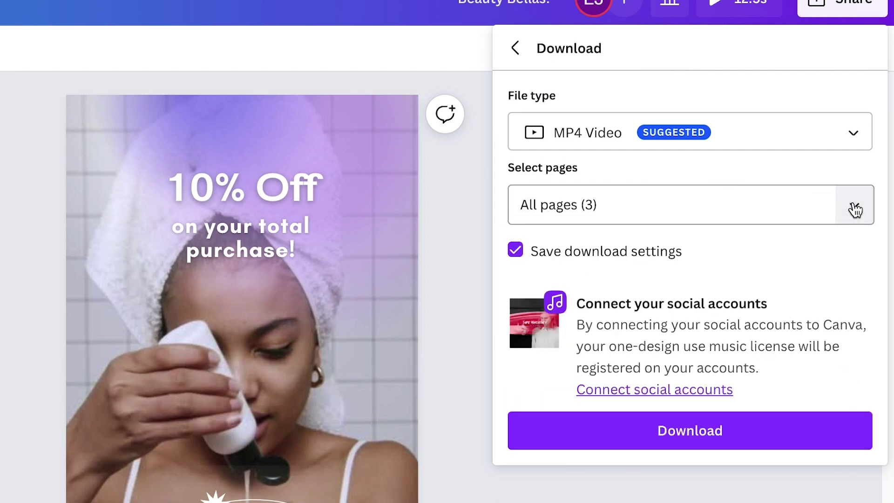
pyautogui.click(713, 440)
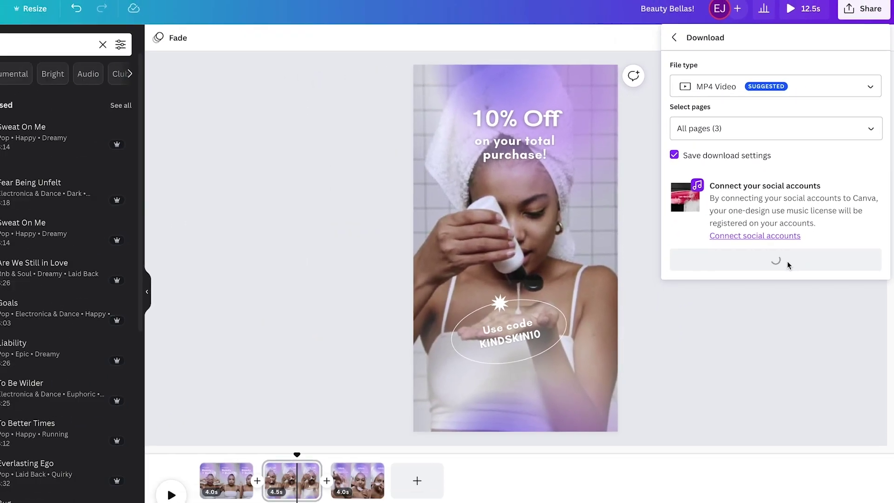